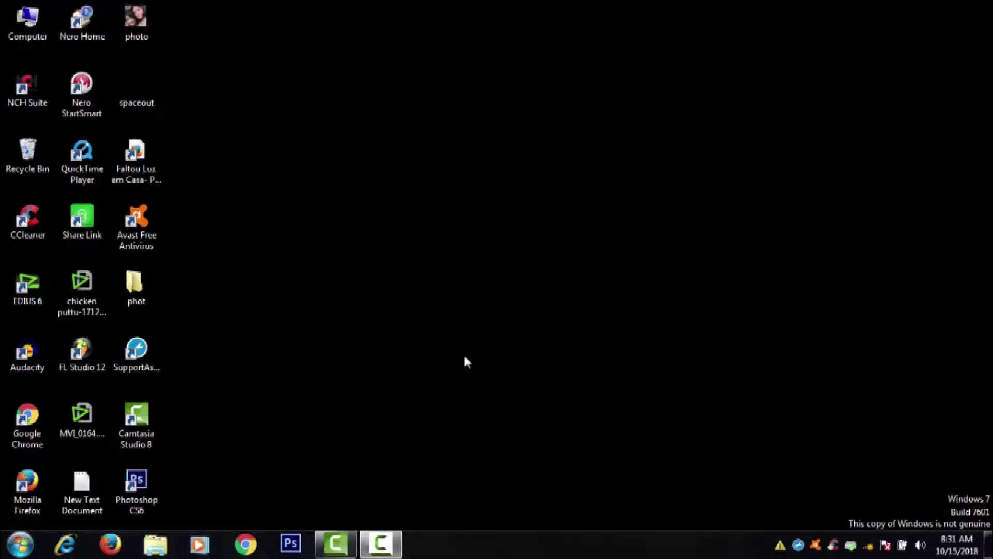
Launch EDIUS 6 and start setting up a new project.
double_click(22, 287)
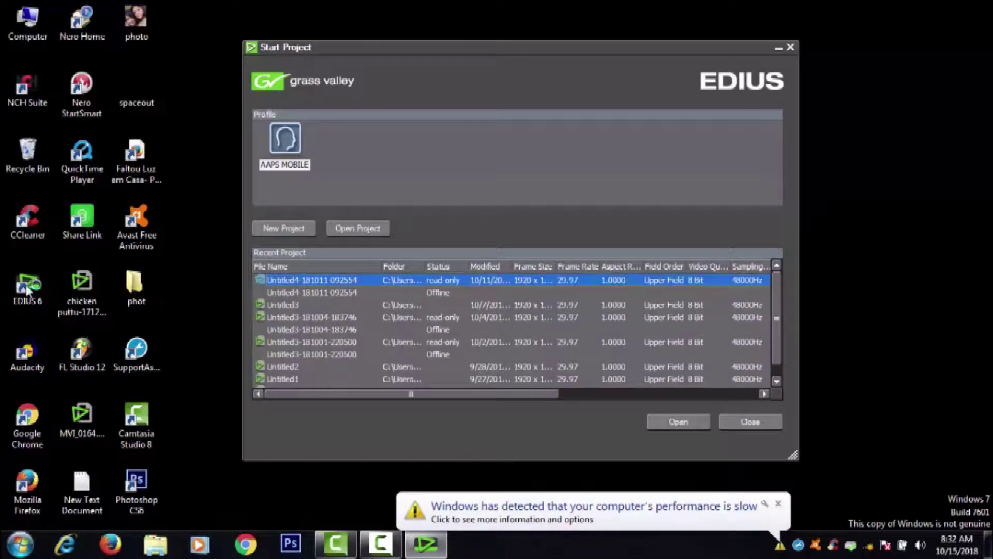
key("Down")
key("Down")
key("Down")
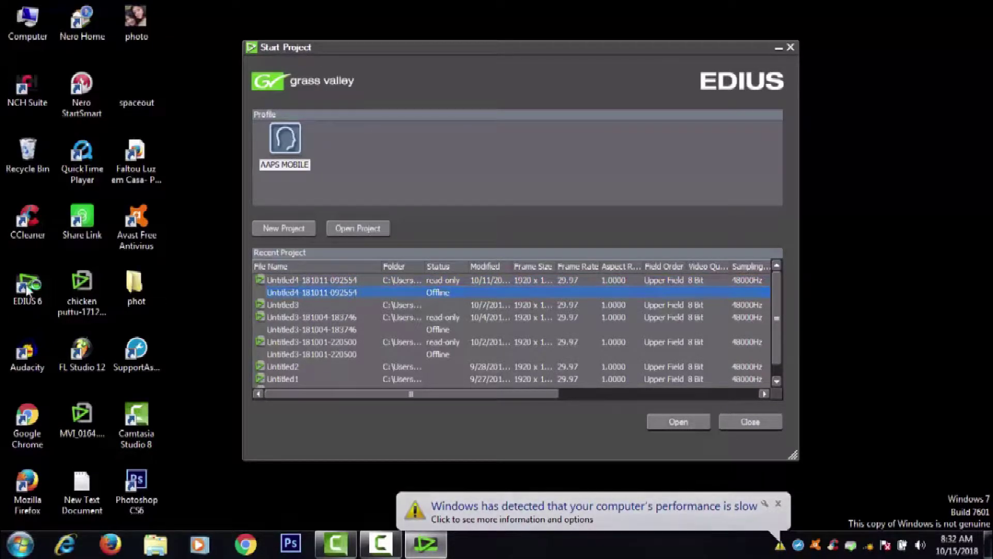
key("Up")
key("Up")
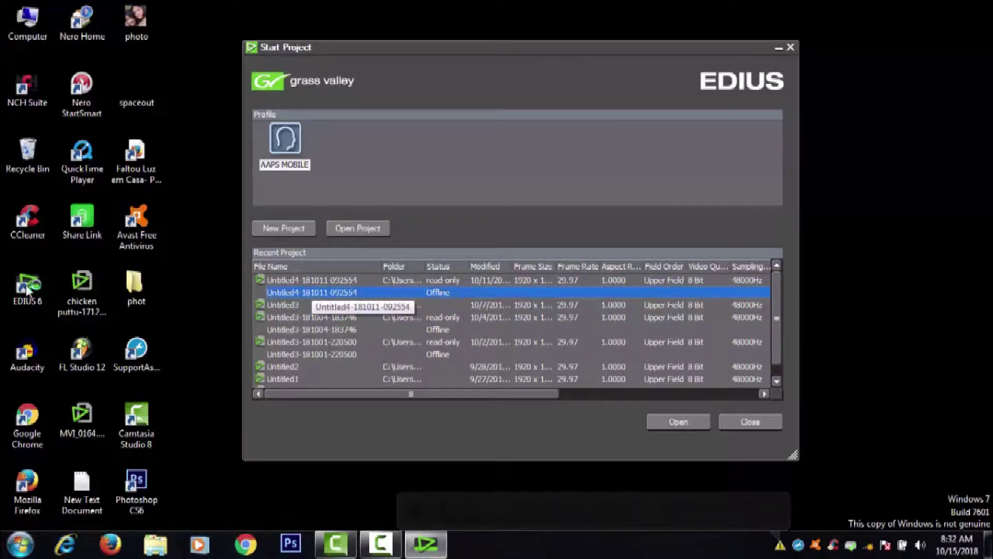
key("Up")
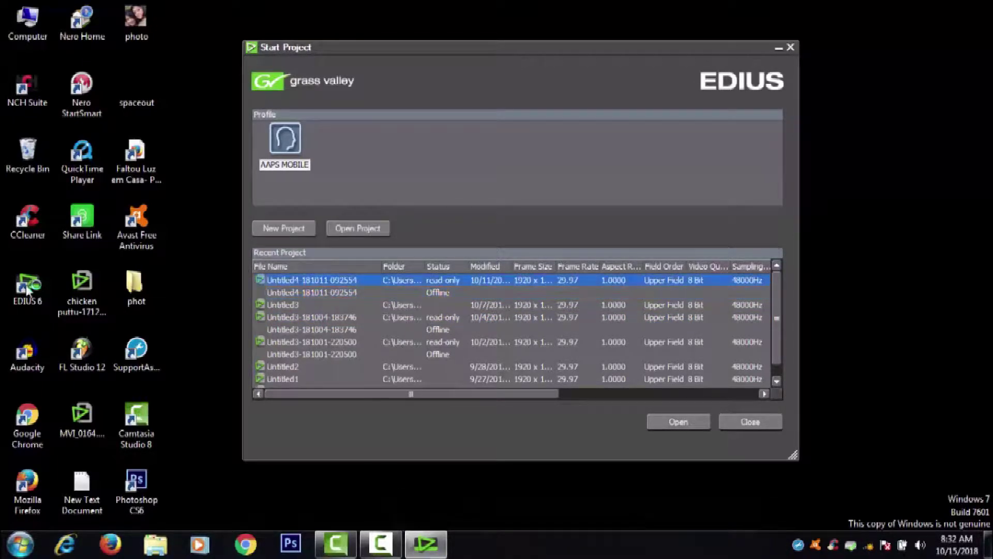
key("Down")
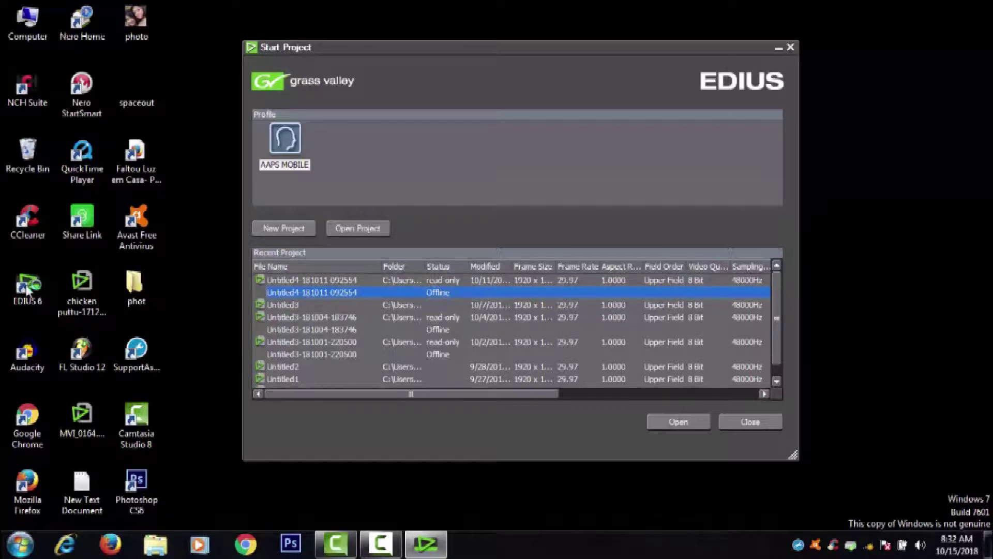
left_click(281, 230)
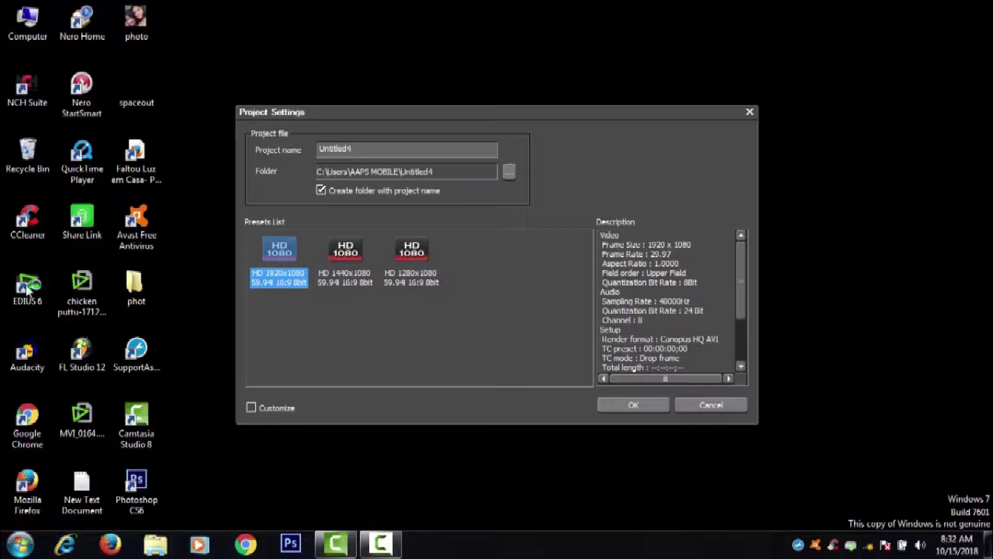
Compare the HD project presets' descriptions, ending on HD 1920x1080 59.94i 16:9 8bit.
key("Right")
key("Right")
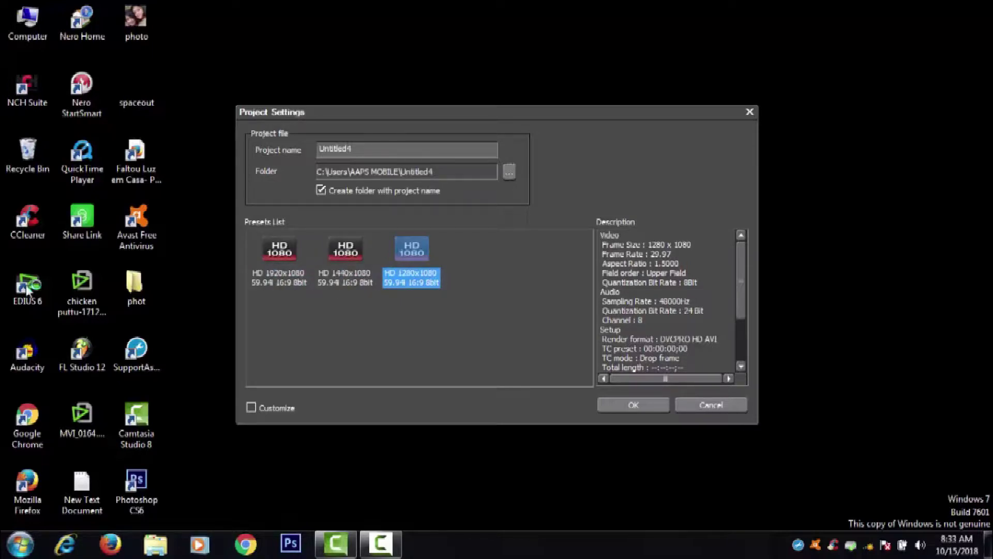
key("Left")
key("Left")
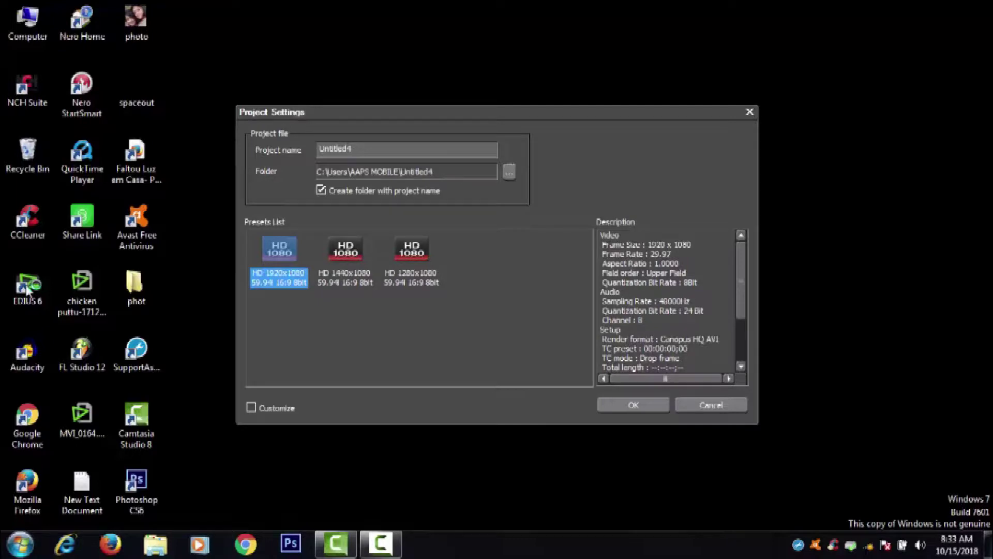
Replace the default project name with a person's first name and create the project with the selected preset.
key("Tab")
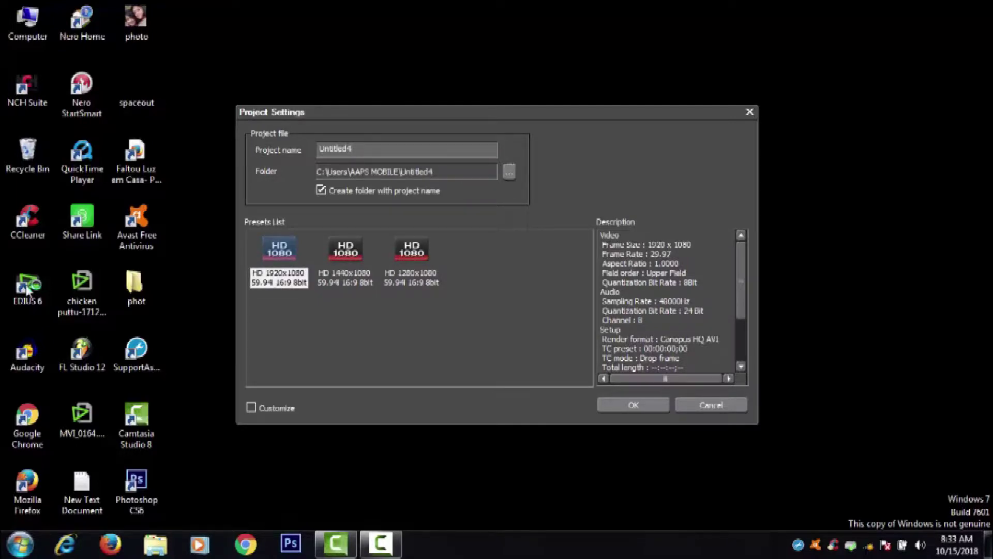
key("BackSpace")
key("BackSpace")
key("BackSpace")
key("BackSpace")
key("BackSpace")
key("BackSpace")
key("BackSpace")
key("BackSpace")
key("BackSpace")
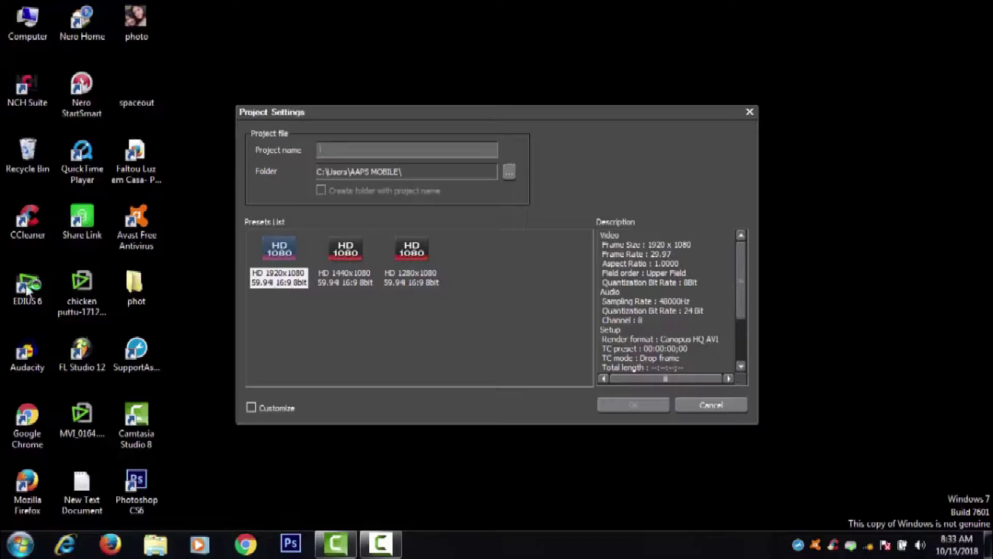
type("pr")
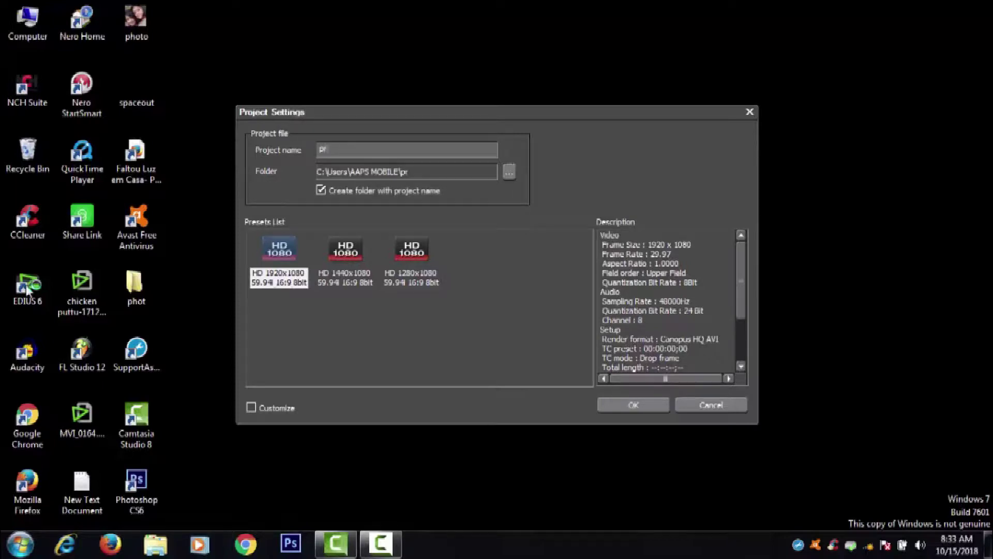
type("ad")
type("osh")
key("Return")
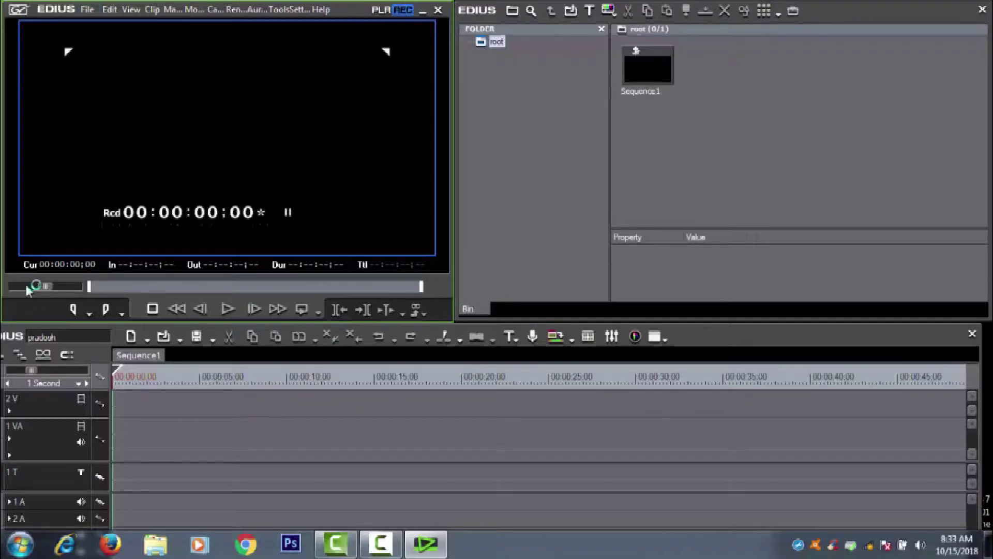
Examine the project file commands, including New, Open Project, Recent Project, Save Project and Save As.
key("alt+f")
key("Down")
key("Down")
key("Down")
key("Down")
key("Down")
key("Down")
key("Down")
key("Down")
key("Up")
key("Up")
key("Up")
key("Up")
key("Up")
key("Up")
key("Down")
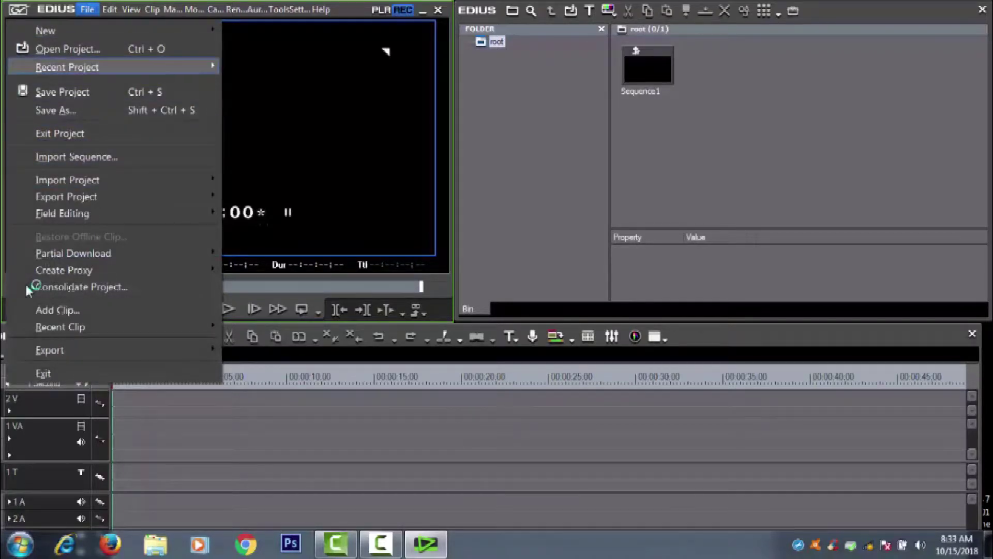
key("Up")
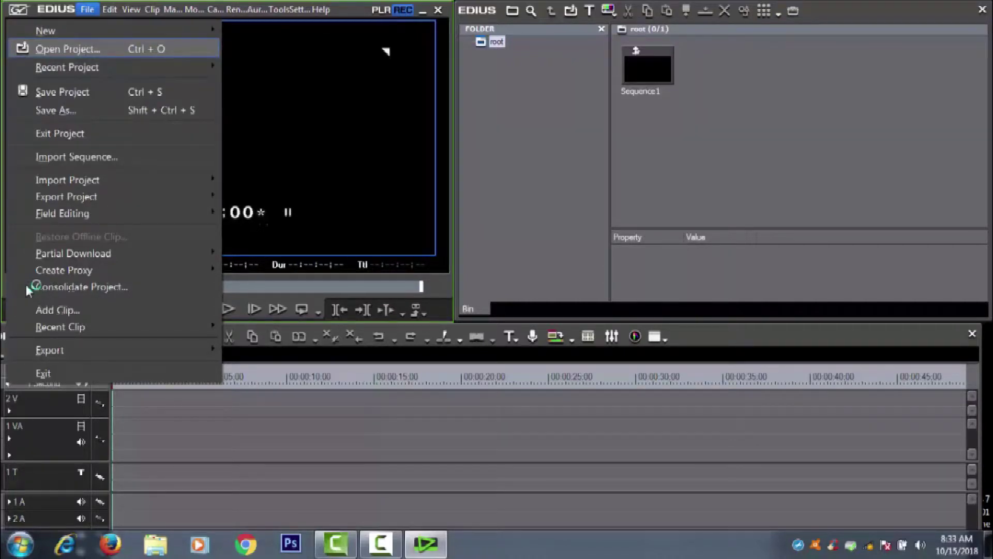
key("Up")
key("Down")
key("Down")
key("Down")
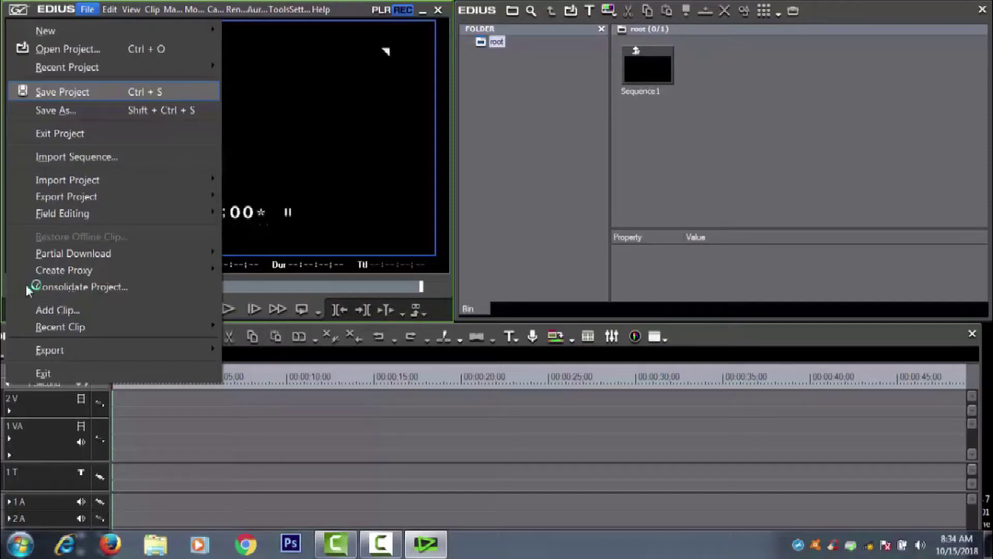
key("Down")
key("Down")
key("Down")
key("Up")
key("Up")
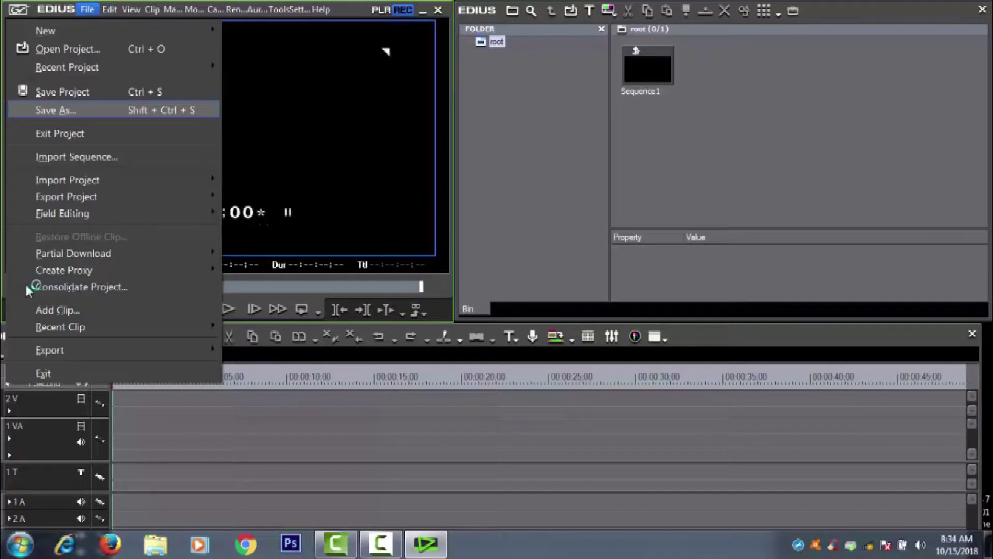
Look over the Timeline, Bin and Palette view options and display the Effect palette.
mouse_move(109, 9)
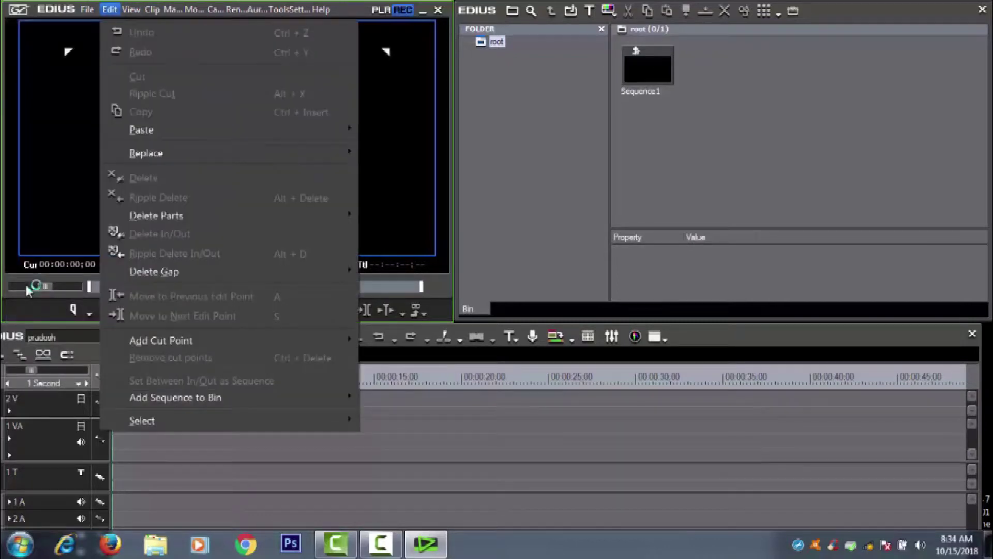
key("Right")
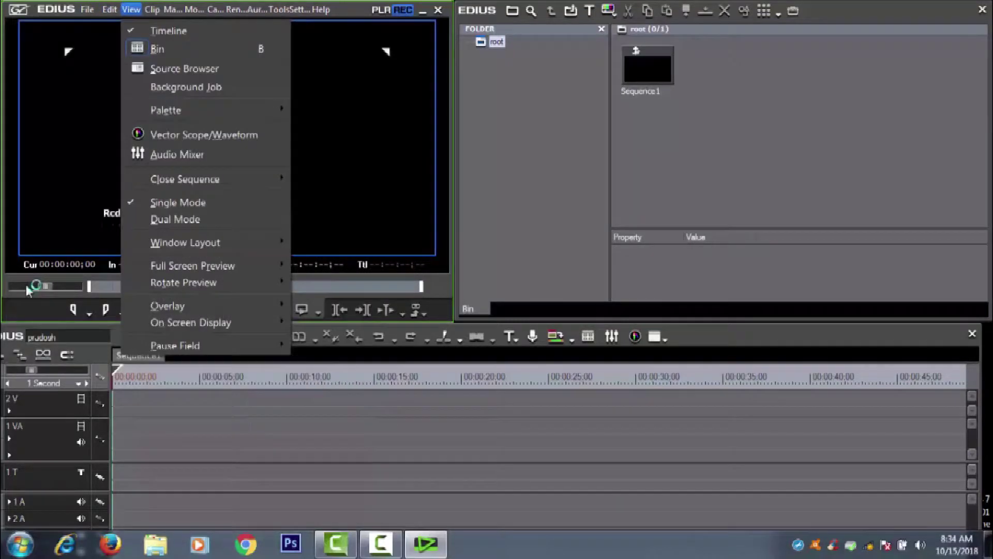
key("Down")
key("Down")
key("Up")
key("Up")
key("Down")
key("Up")
key("Down")
key("Up")
key("Up")
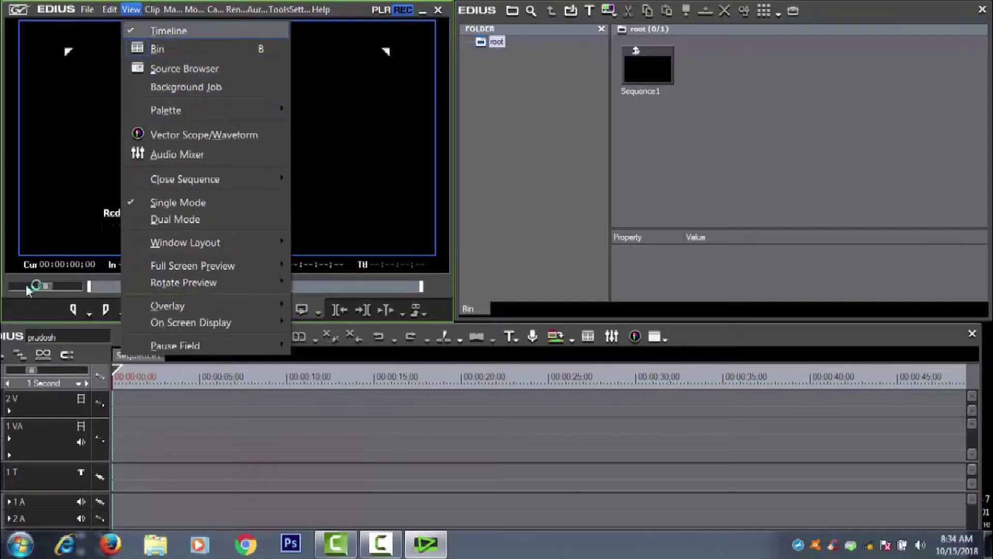
key("Down")
key("Down")
key("Down")
key("Up")
key("Down")
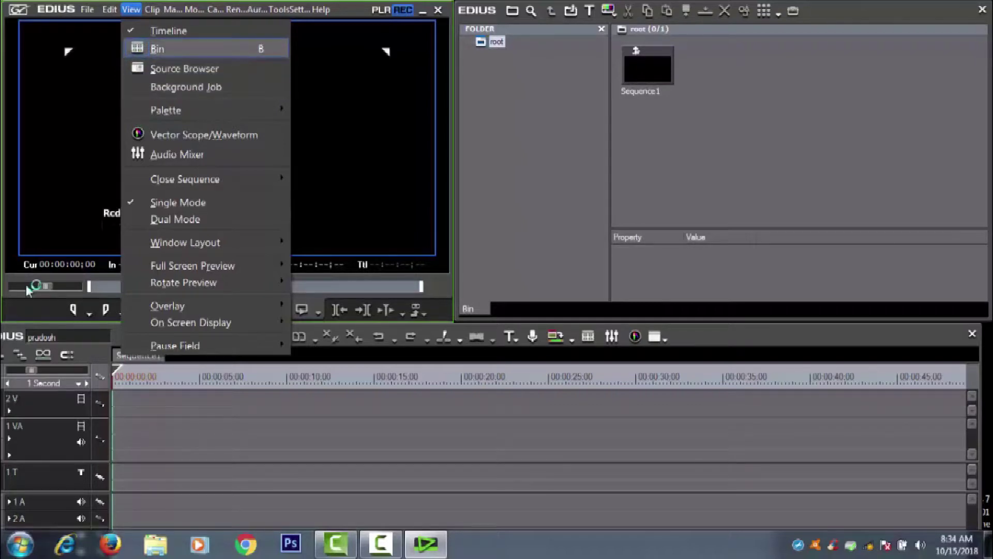
mouse_move(205, 110)
key("Down")
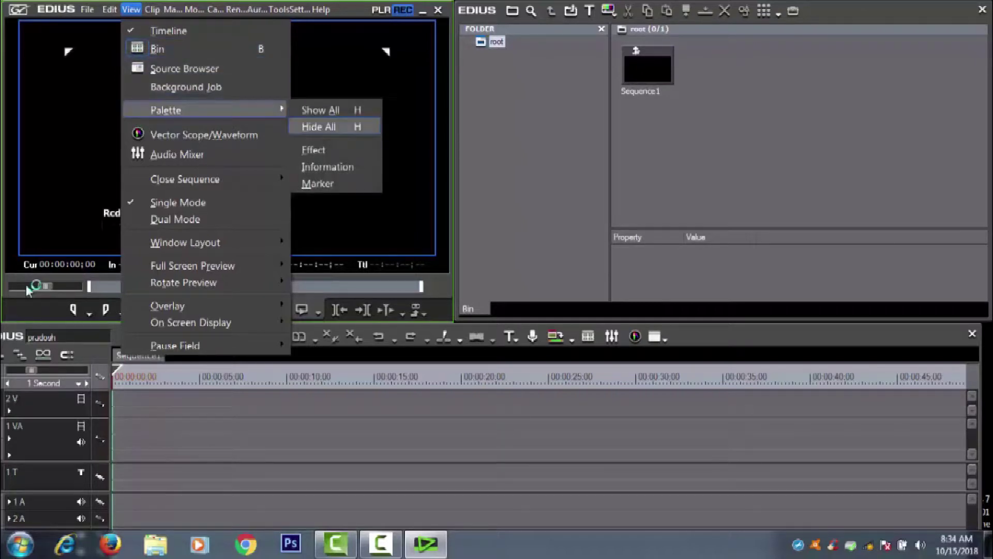
key("Down")
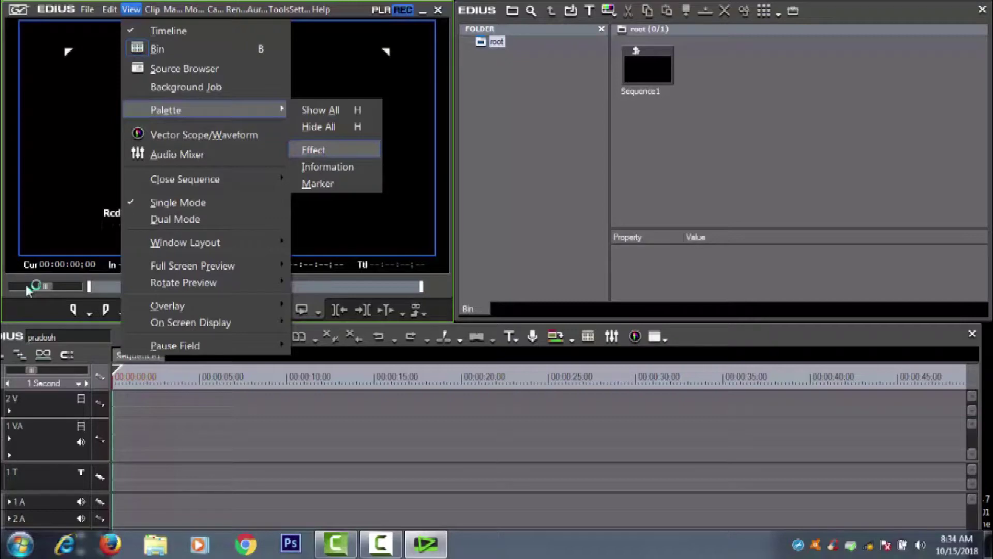
key("Return")
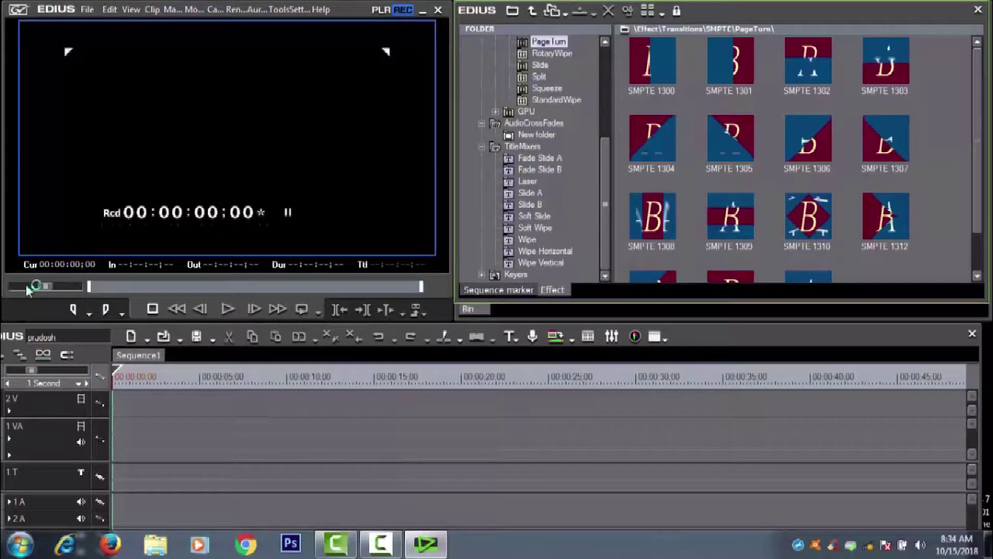
Browse the SMPTE PageTurn transitions, selecting SMPTE 1306 and SMPTE 1308.
key("Down")
key("Right")
key("Right")
key("Right")
key("Right")
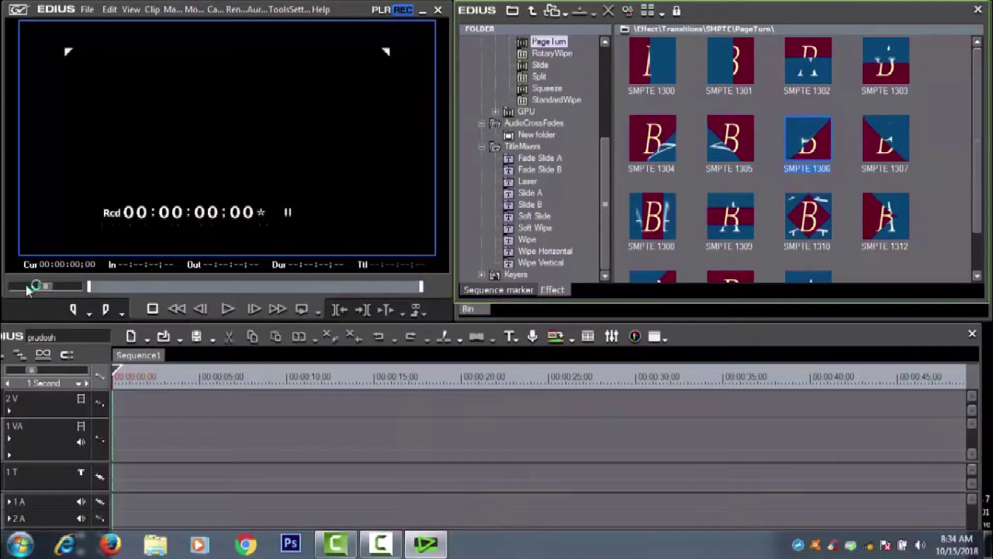
key("Left")
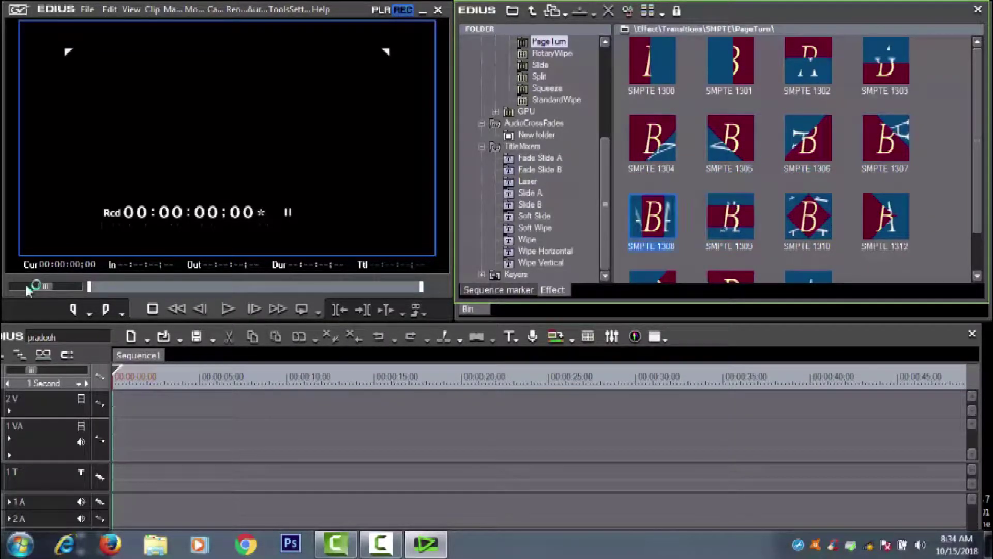
scroll(27, 285, "down", 1)
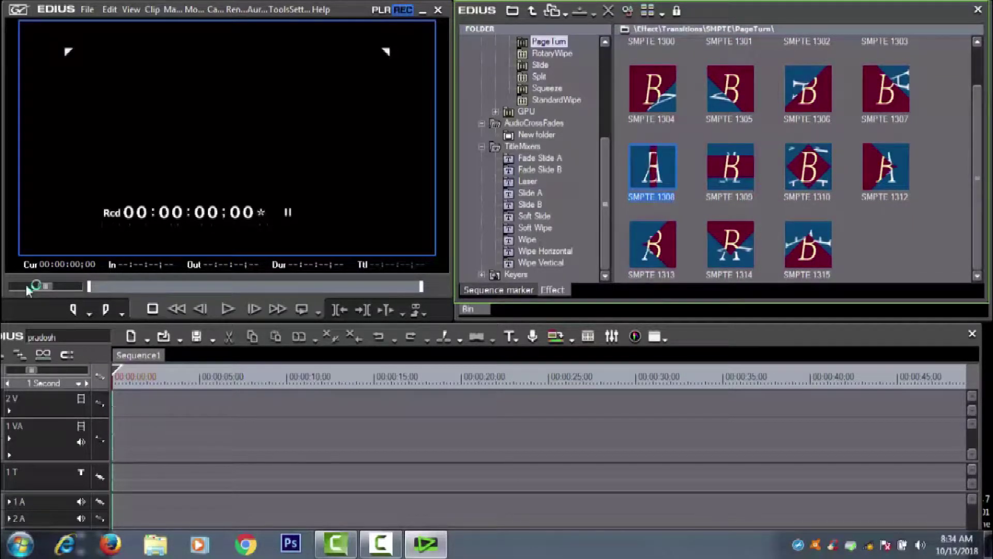
Browse the 3D transitions from Blinds to Double Door and hide all palettes.
key("Tab")
scroll(27, 290, "up", 3)
scroll(29, 290, "up", 1)
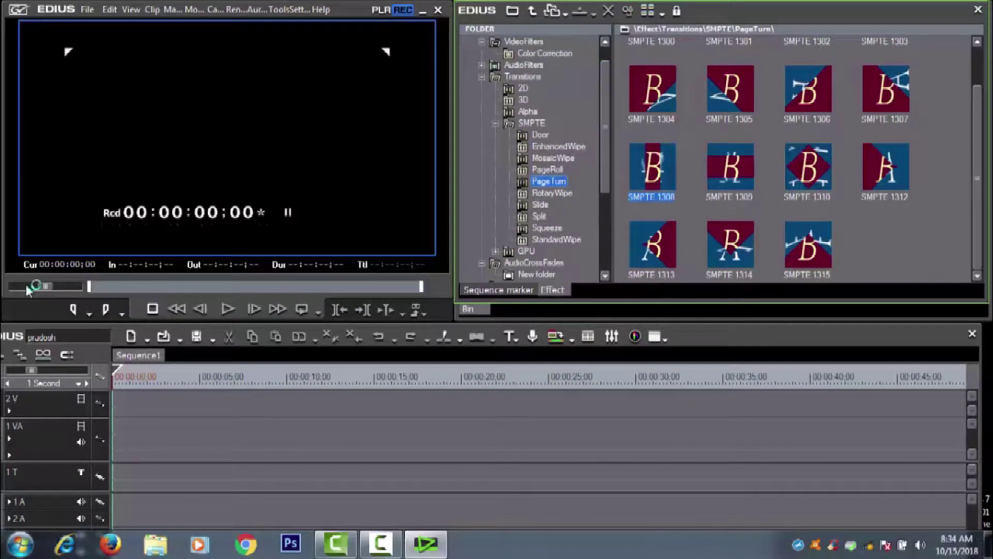
key("Up")
key("Up")
key("Up")
key("Up")
key("Up")
key("Up")
key("Up")
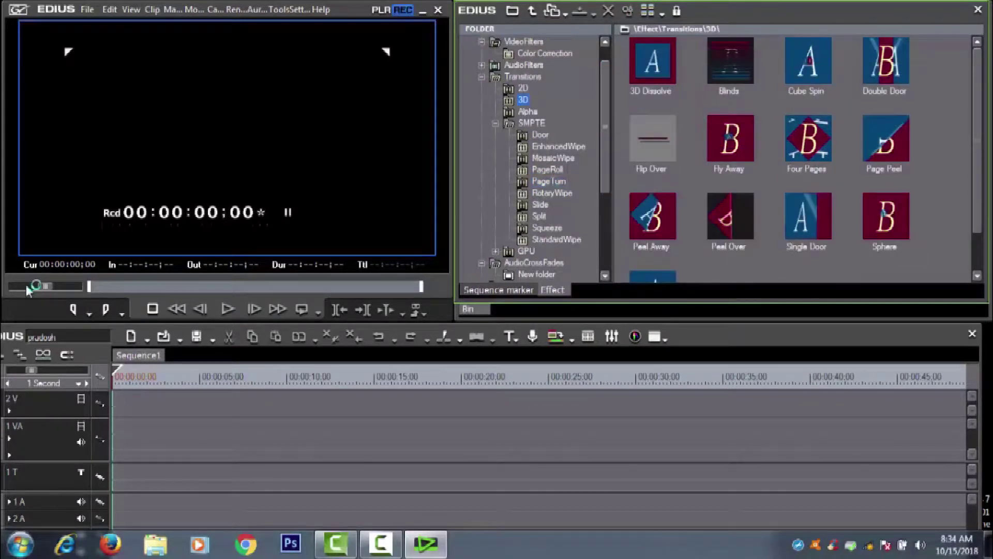
key("Tab")
key("Left")
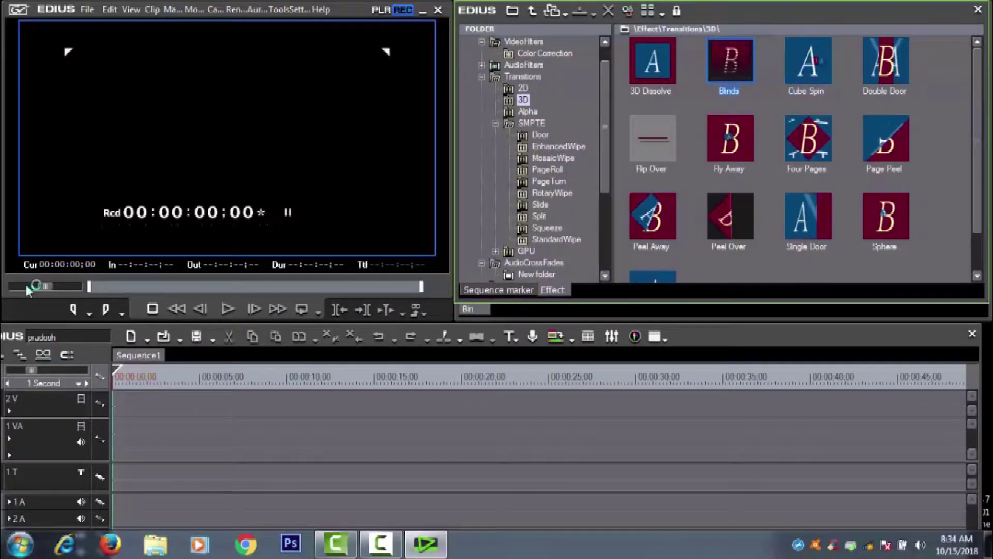
key("Right")
key("Right")
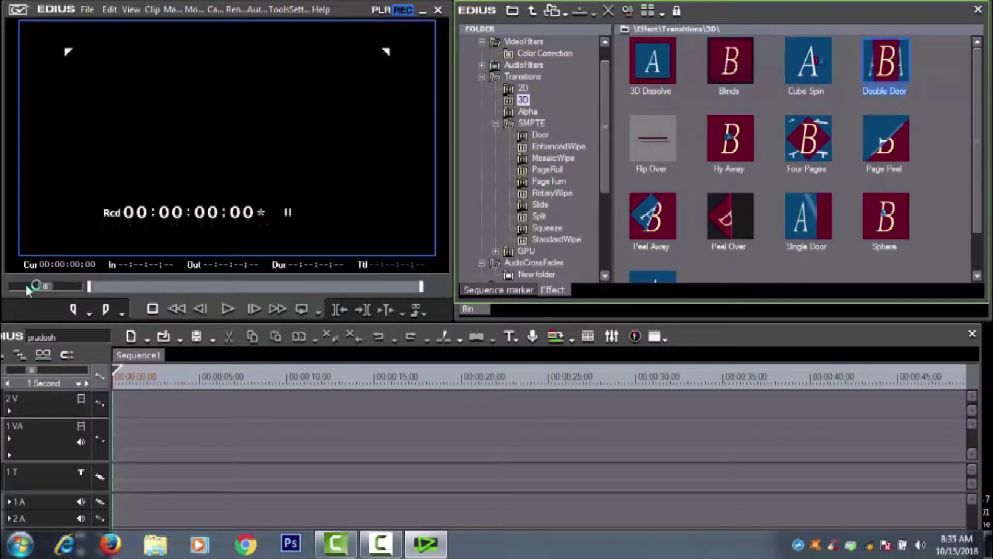
key("h")
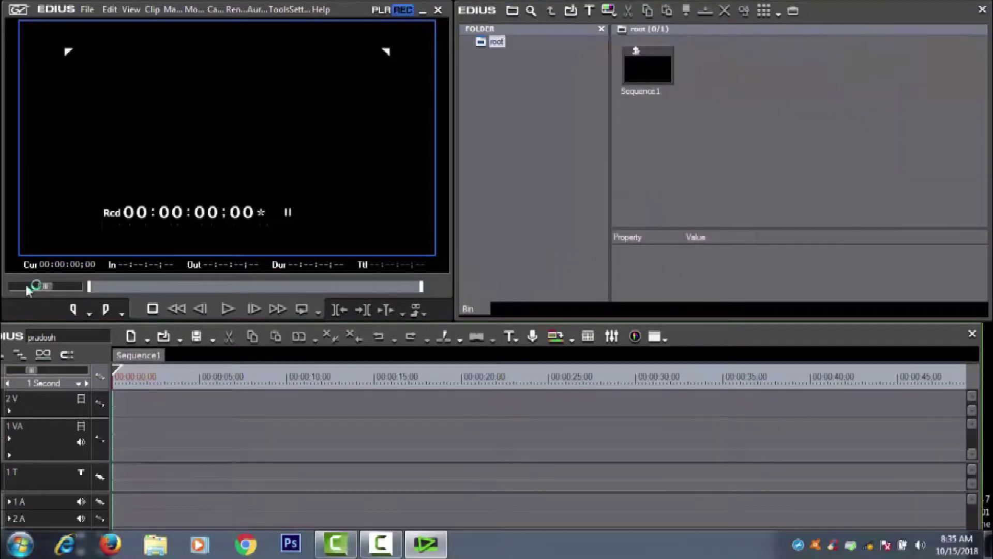
Look through the clip commands to the Freeze Frame options of Time Effect.
key("alt+v")
key("Down")
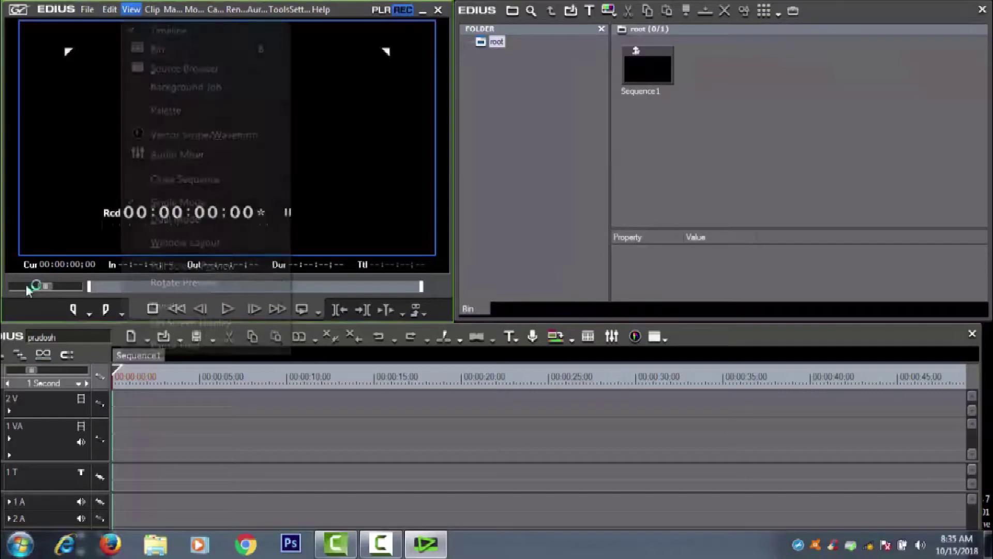
key("Right")
key("Down")
key("Up")
key("Up")
key("Up")
key("Up")
key("Up")
key("Up")
key("Up")
key("Up")
key("Up")
key("Up")
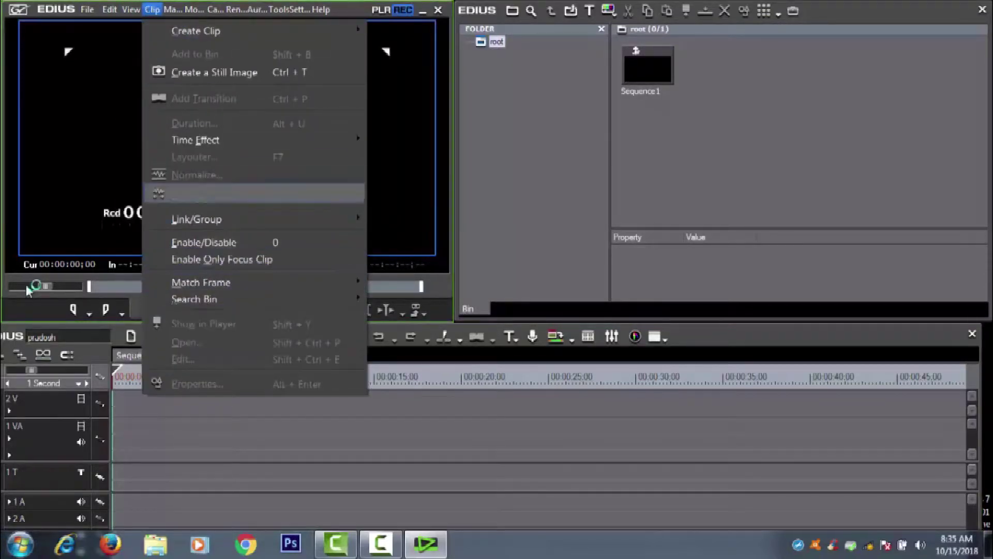
key("Down")
key("Right")
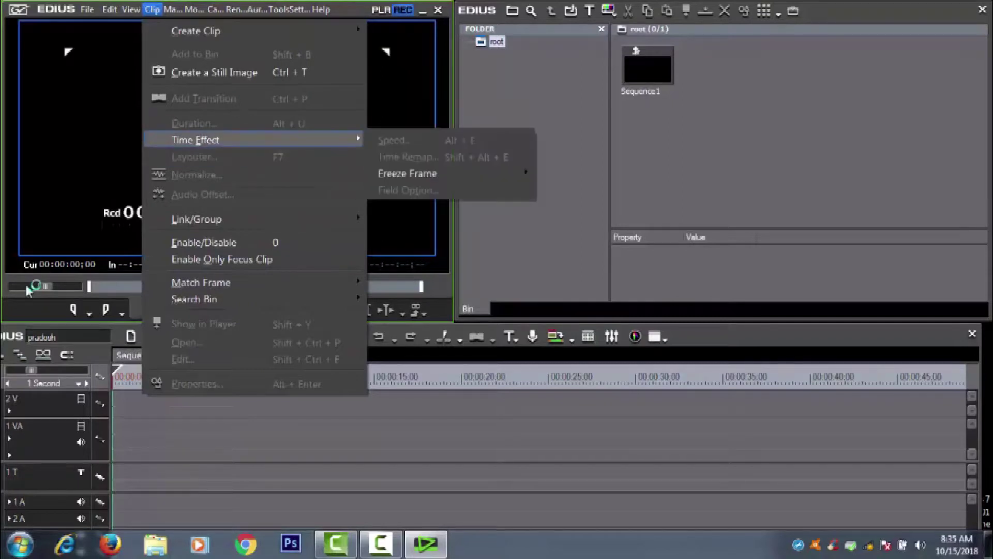
key("Down")
key("Right")
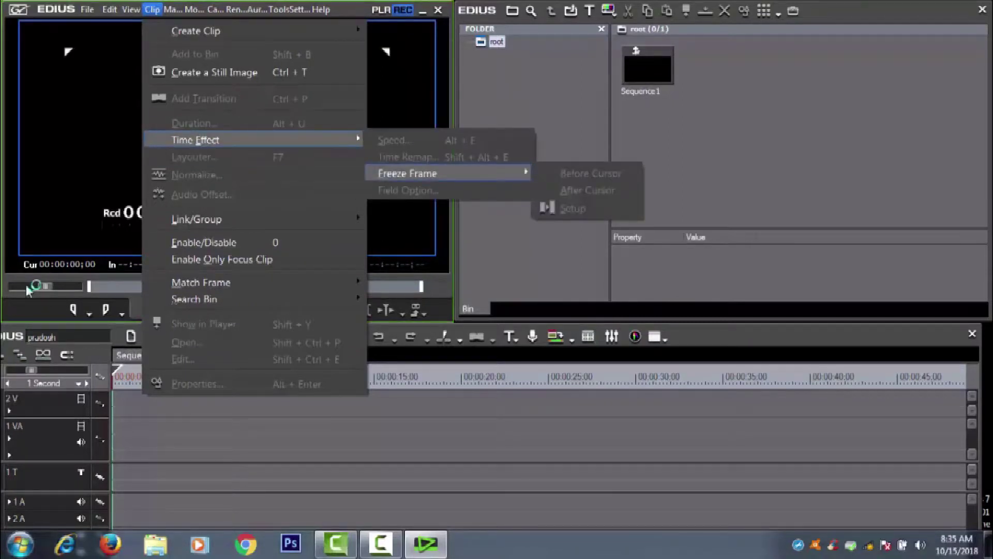
Look through the rendering commands and the Disc Burner, EDIUS Watch and MPEG TS Writer tools.
key("Left")
key("Left")
key("Up")
key("Right")
key("Right")
key("Right")
key("Right")
key("Down")
key("Down")
key("Up")
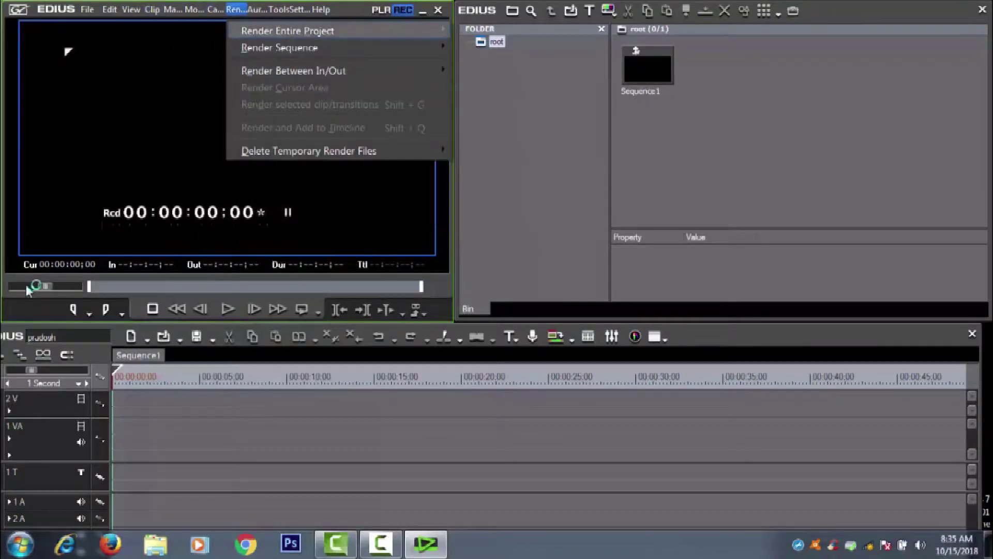
key("Up")
key("Right")
key("Right")
key("Left")
key("Right")
key("Down")
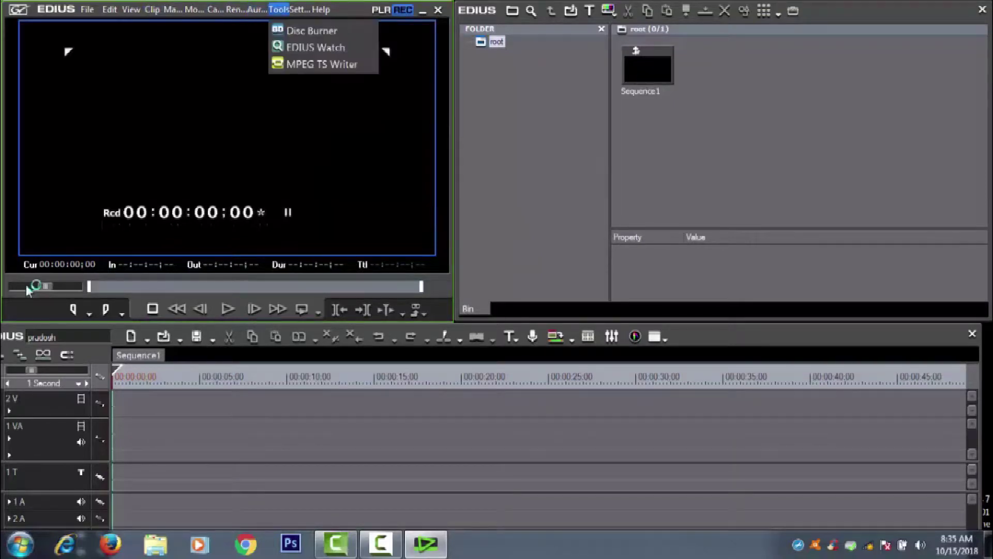
Look over the project file commands, from New and Open Project to the import, export and proxy options.
key("Right")
key("Right")
key("Right")
key("a")
key("Up")
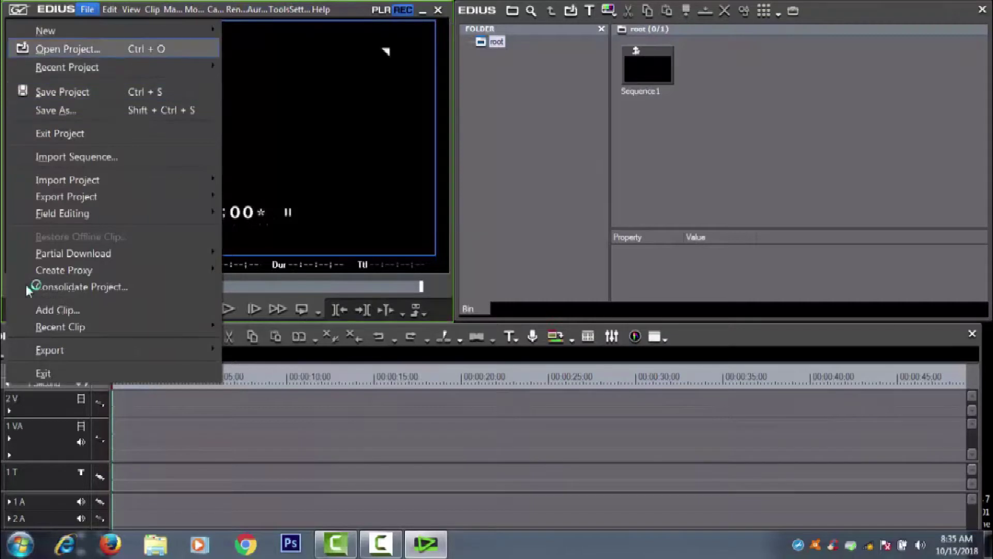
key("Down")
key("Right")
key("Escape")
key("Up")
key("Up")
key("Down")
key("Down")
key("Down")
key("Down")
key("Down")
key("Down")
key("Down")
key("Down")
key("i")
key("Up")
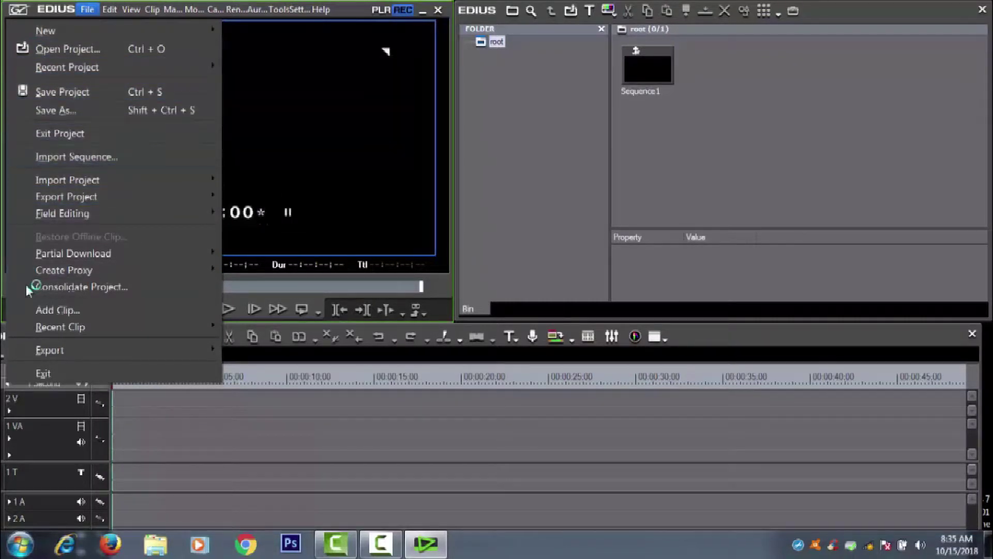
key("Escape")
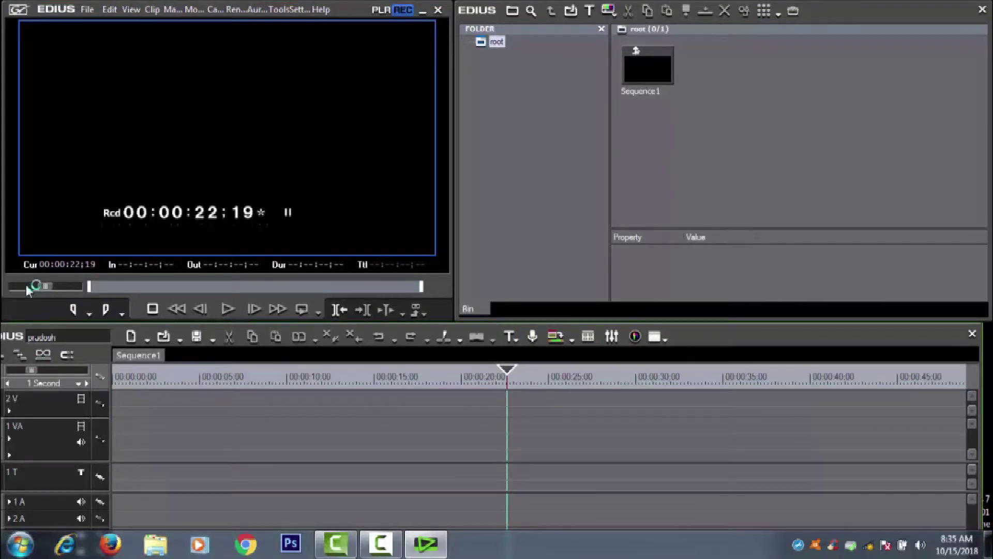
Import the yu77 clip from a subfolder of Videos on drive E:, accept its properties and place it at the start of track 1 VA.
key("2")
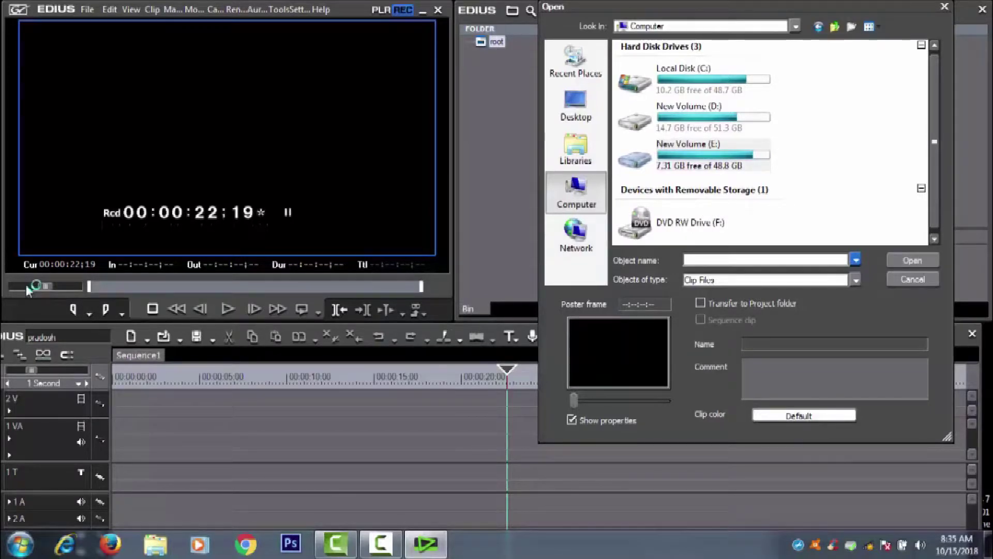
double_click(694, 154)
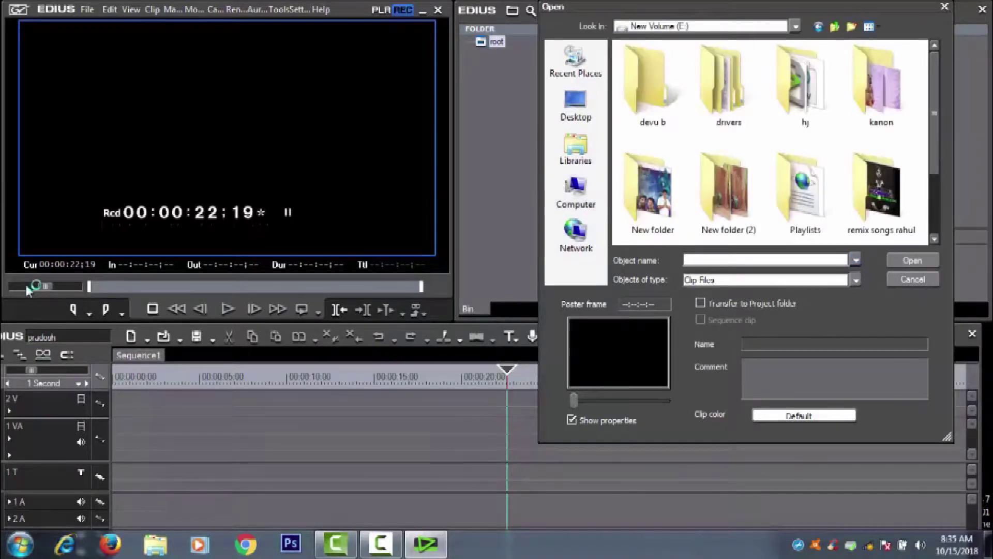
scroll(770, 142, "down", 1)
double_click(881, 207)
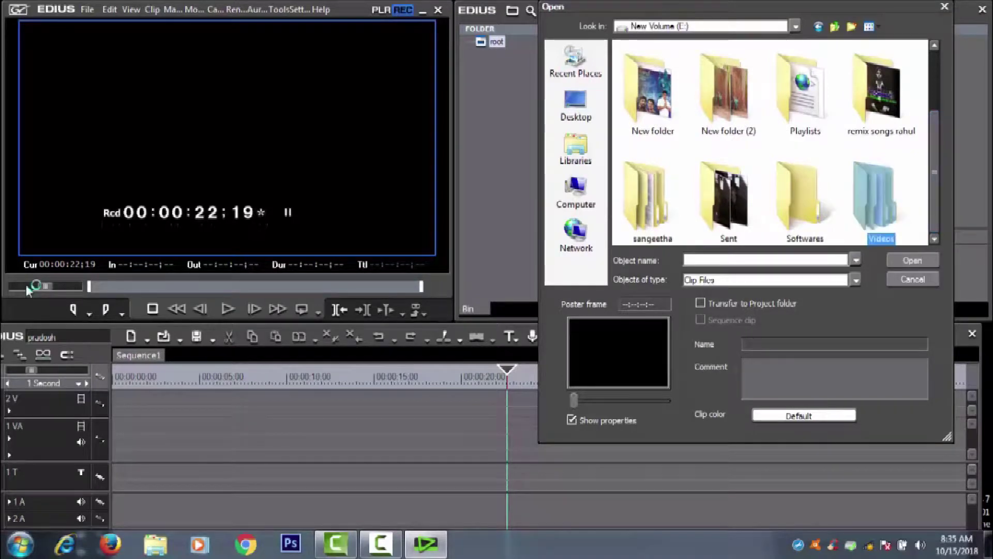
double_click(651, 192)
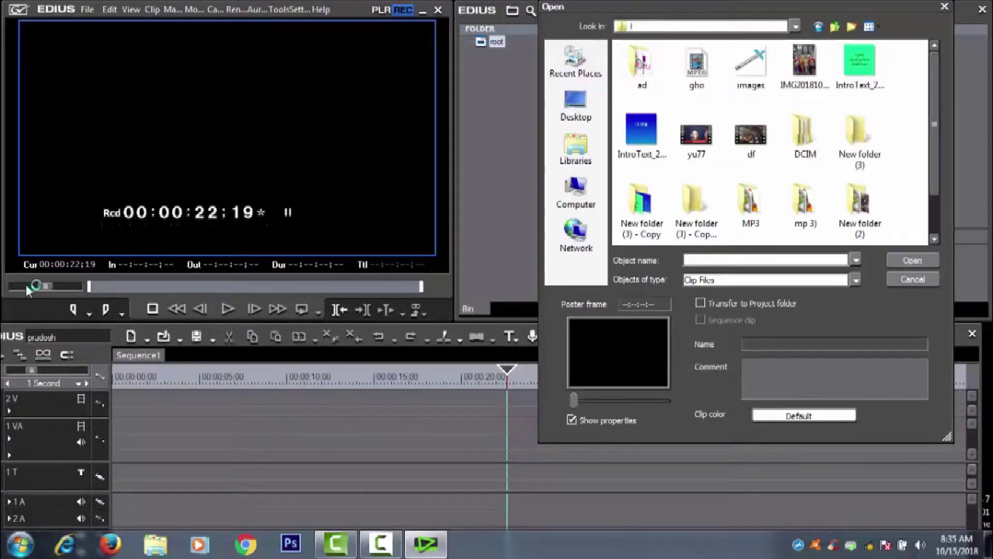
left_click(696, 135)
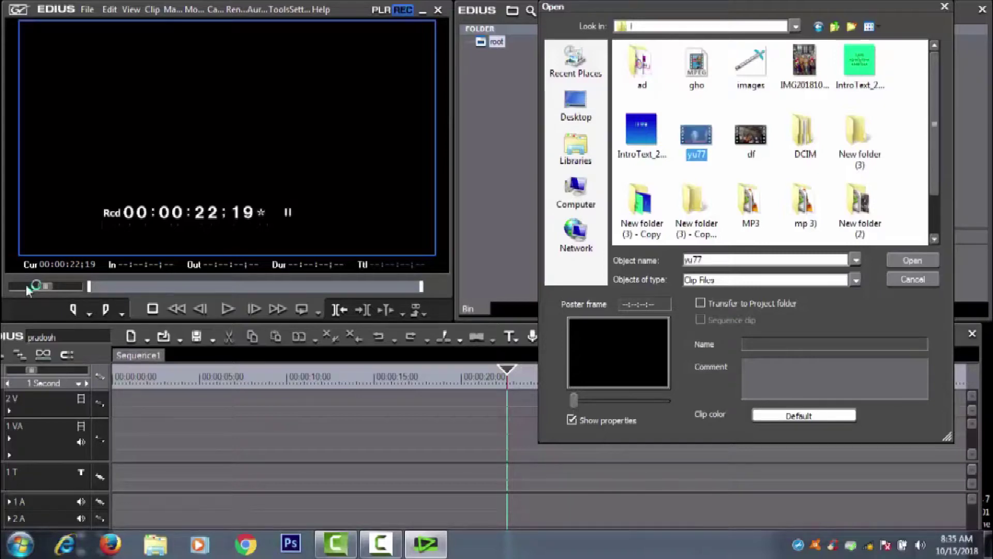
key("Return")
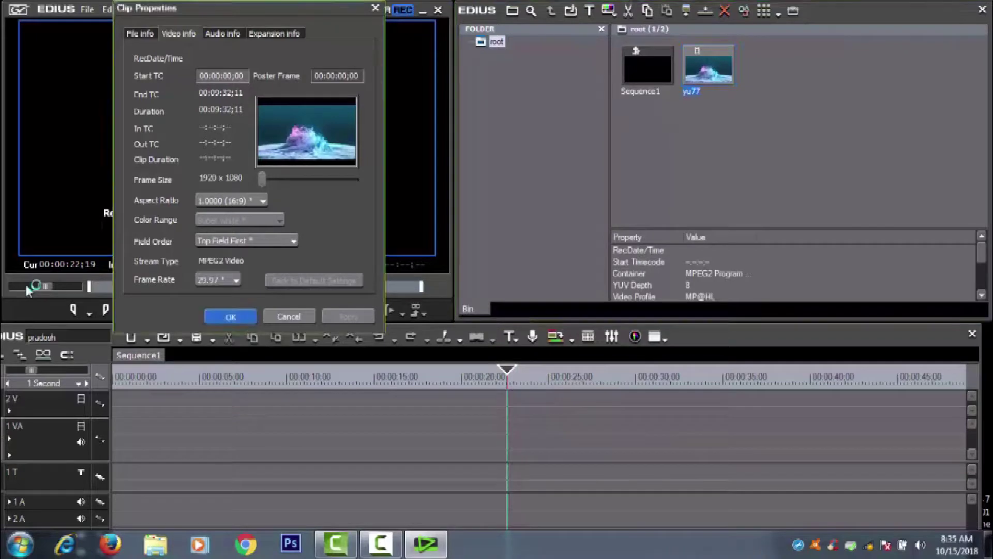
key("Return")
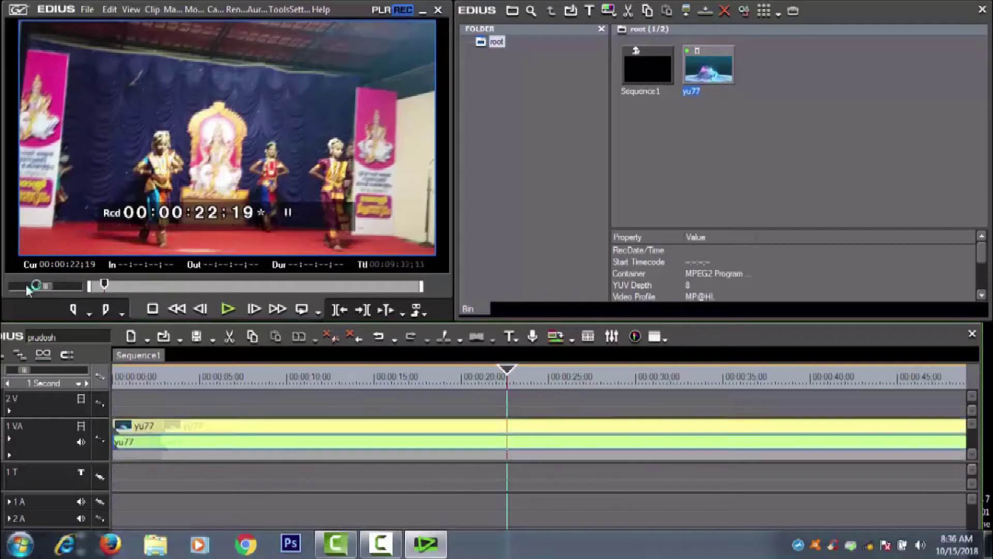
Play the yu77 clip from the start of the timeline and review the footage around 15 seconds.
key("Home")
key("space")
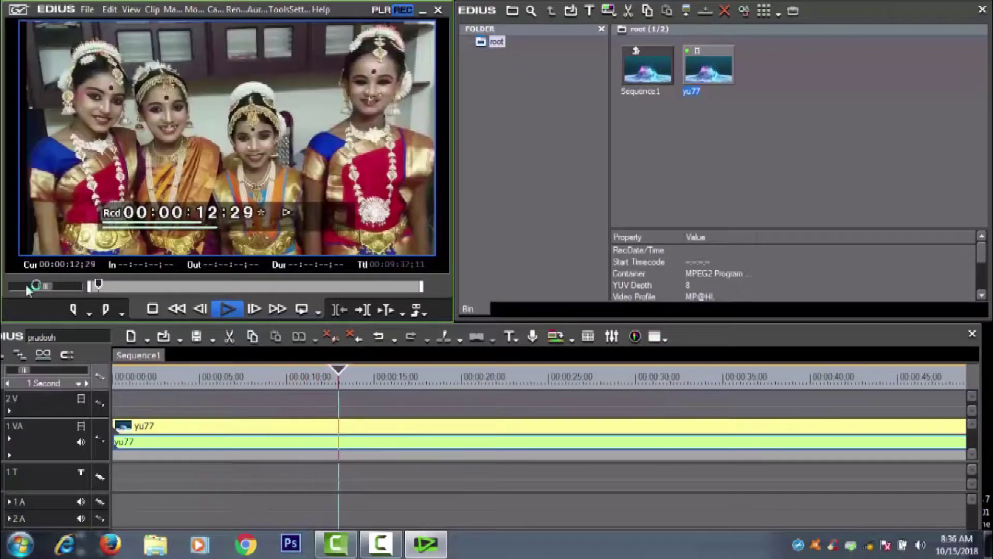
key("space")
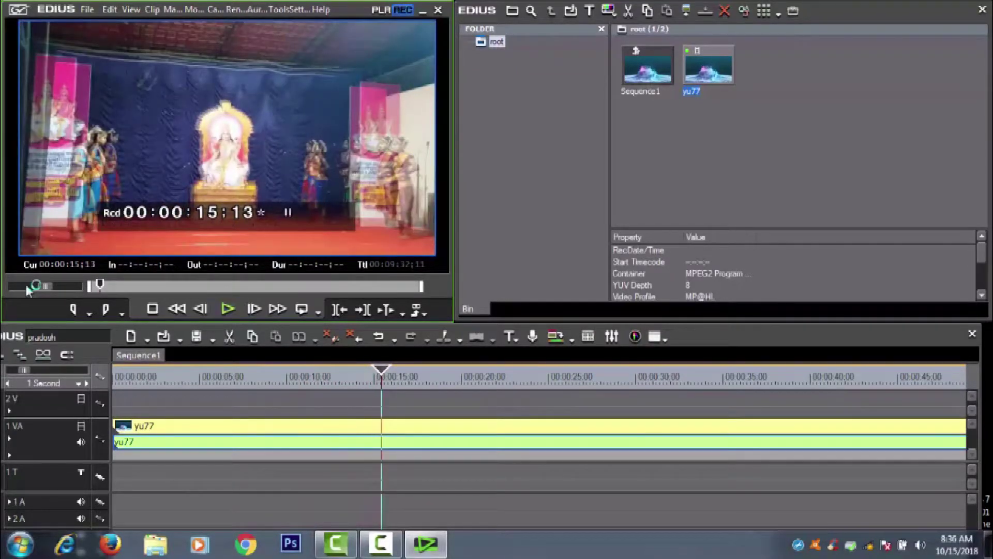
key("j")
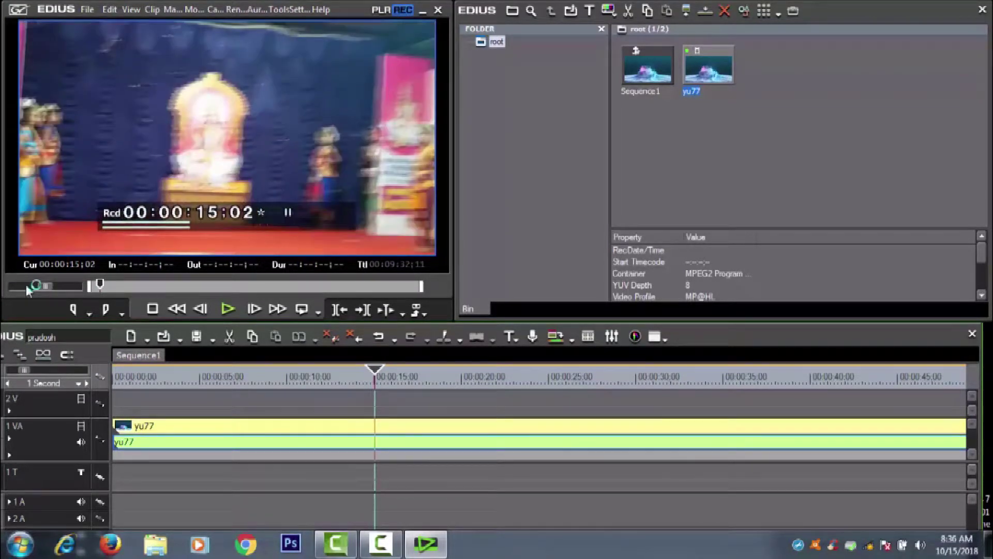
key("j")
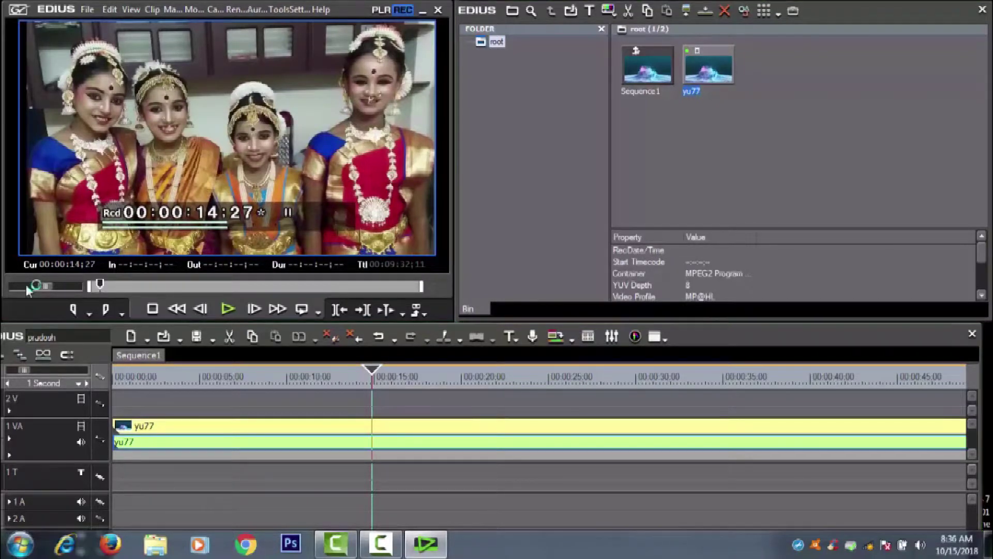
key("Escape")
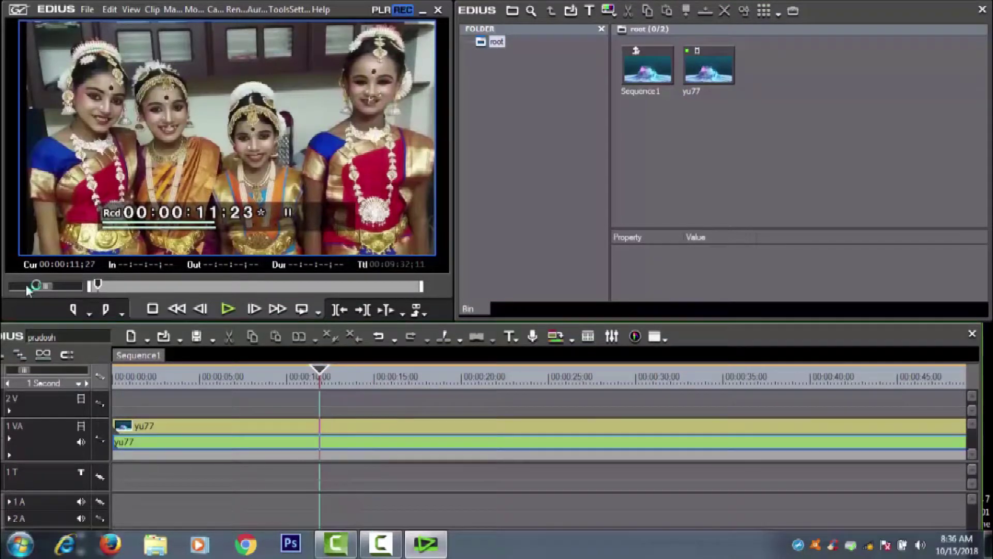
Split the yu77 clip at 00:00:14;28 and shift its later part to start at about 18 seconds.
key("Right")
key("Right")
key("Right")
key("Right")
key("Right")
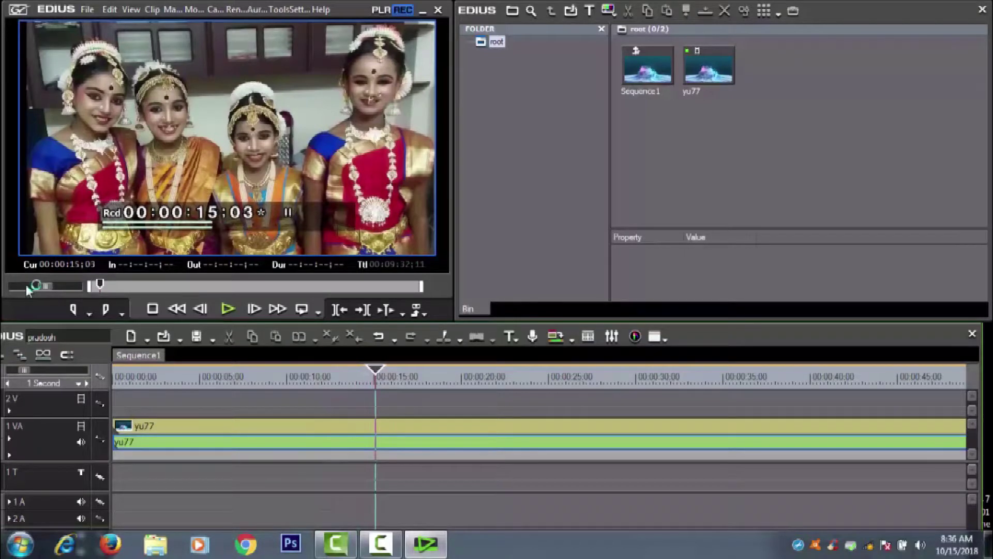
key("Left")
key("Left")
key("Left")
key("Left")
key("Left")
key("Left")
key("Left")
key("Left")
key("Left")
key("Left")
key("Left")
key("Left")
key("Left")
key("Left")
key("Left")
left_click_drag(27, 290, 26, 290)
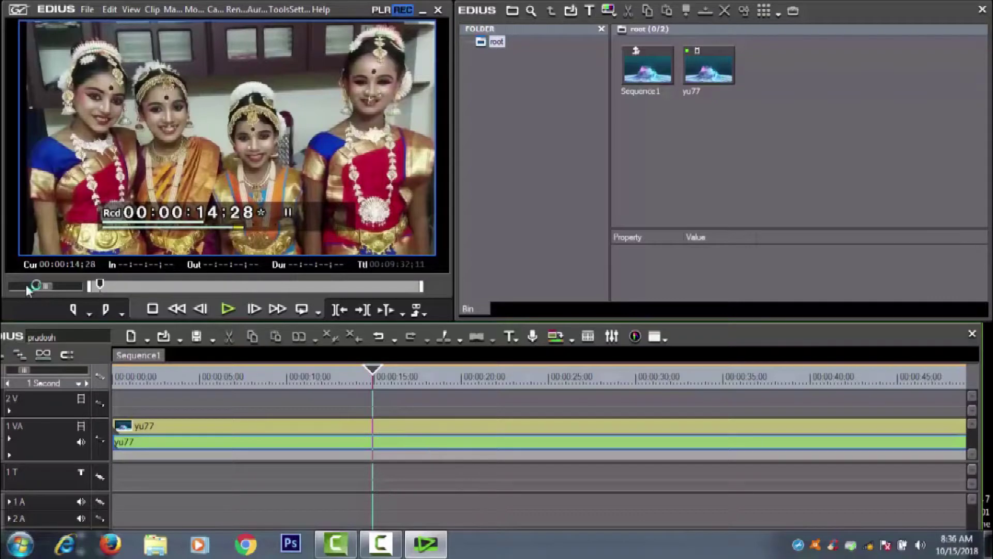
left_click(432, 430)
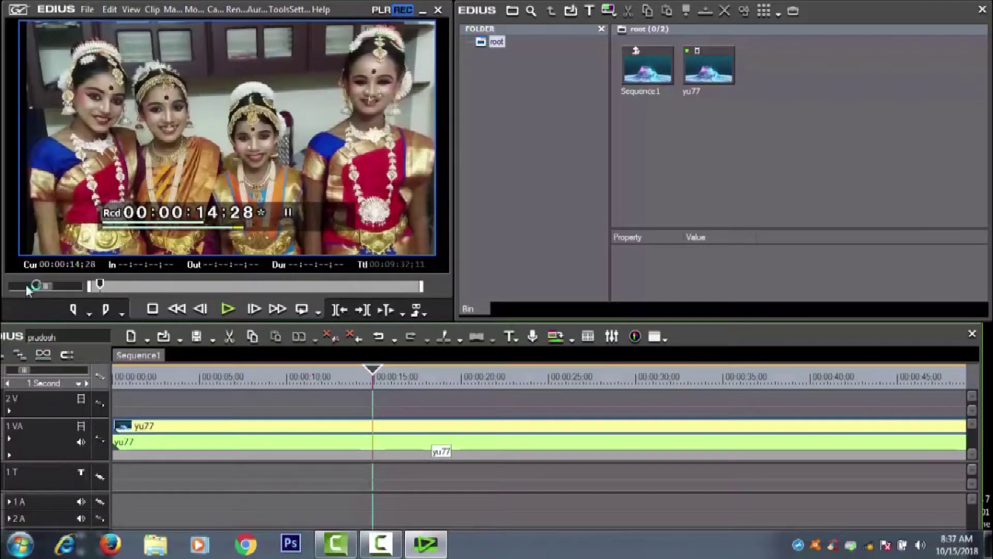
key("c")
key("c")
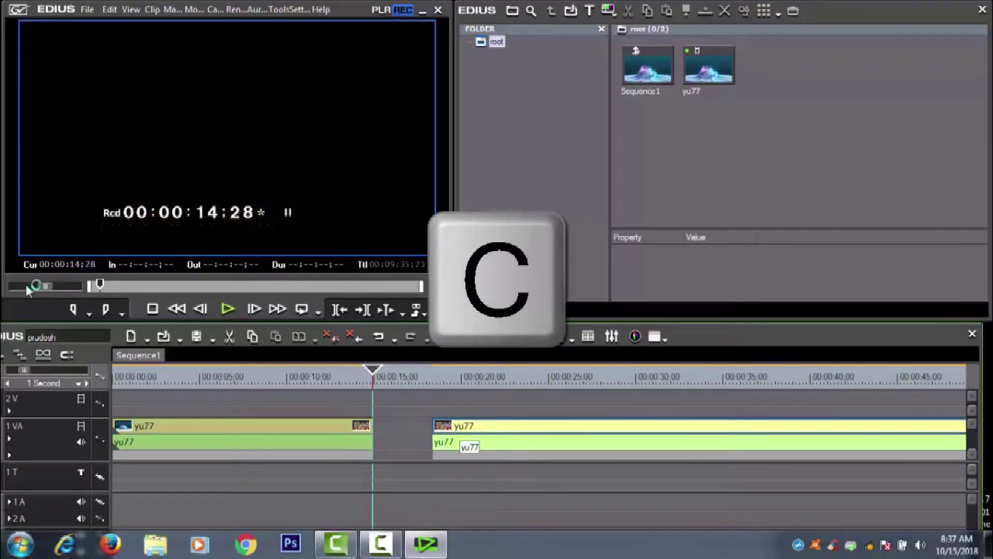
Play back the first yu77 part and move the later part along track 1 VA to start at about 32 seconds.
left_click(278, 377)
key("space")
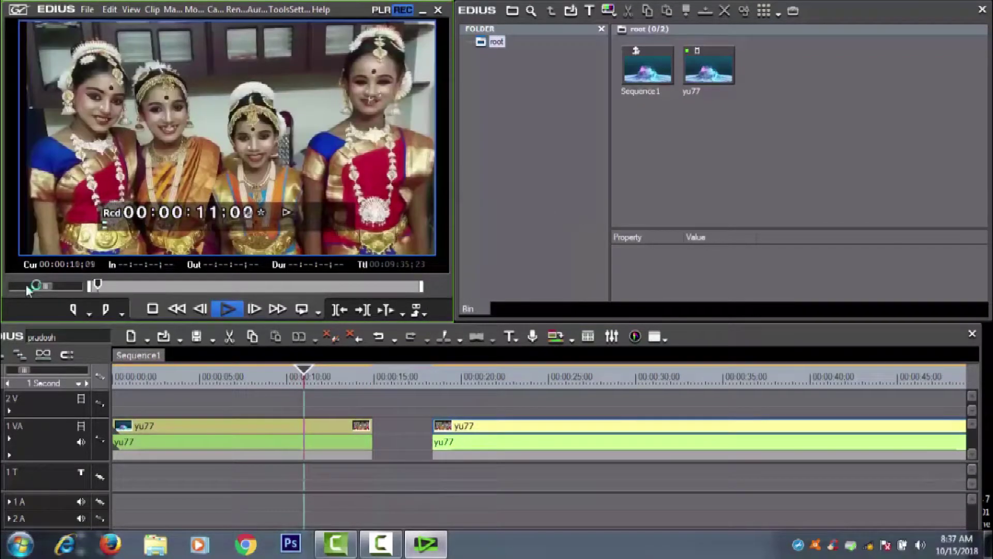
key("space")
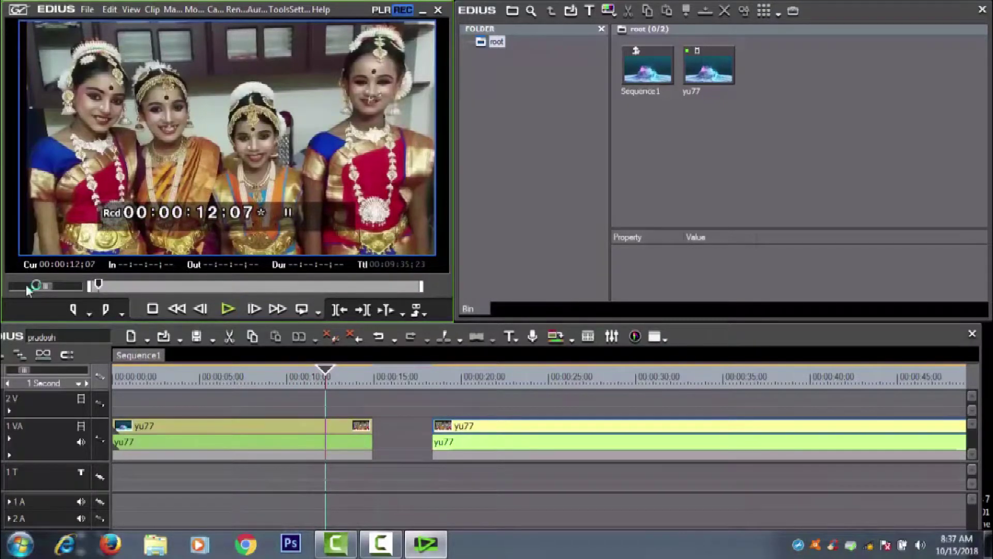
left_click_drag(570, 441, 764, 426)
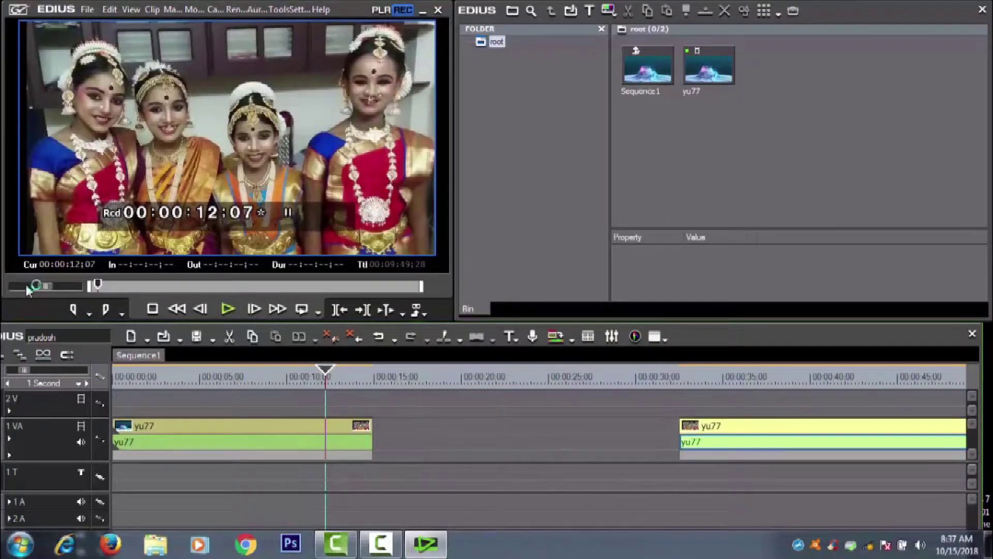
Import the df clip and place it on track 1 VA directly after the first yu77 part.
key("ctrl+o")
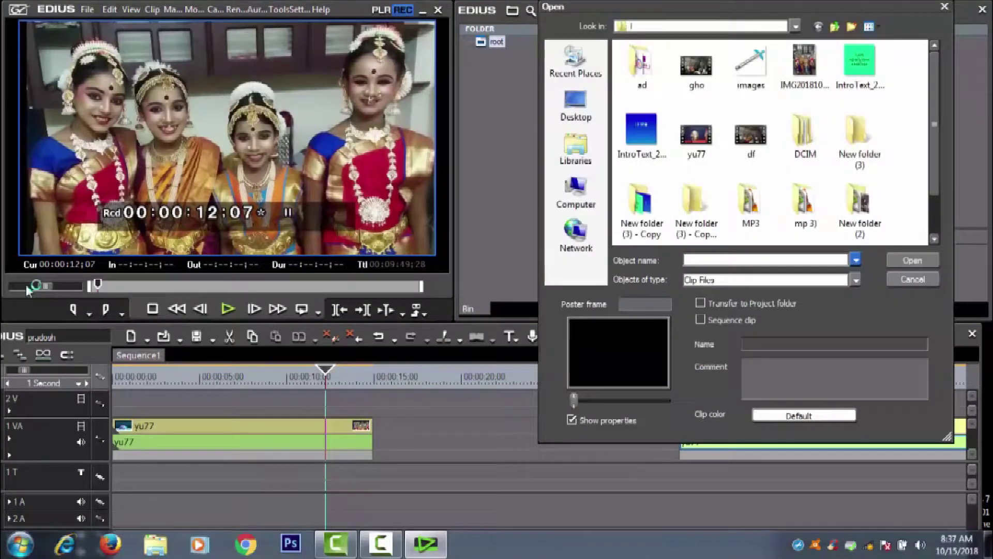
scroll(770, 143, "down", 2)
scroll(770, 142, "up", 2)
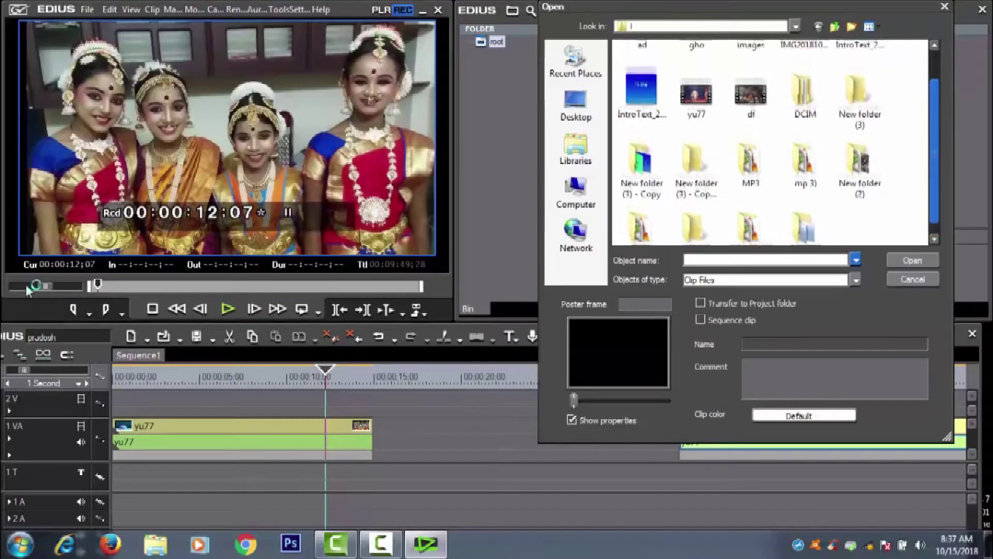
type("df")
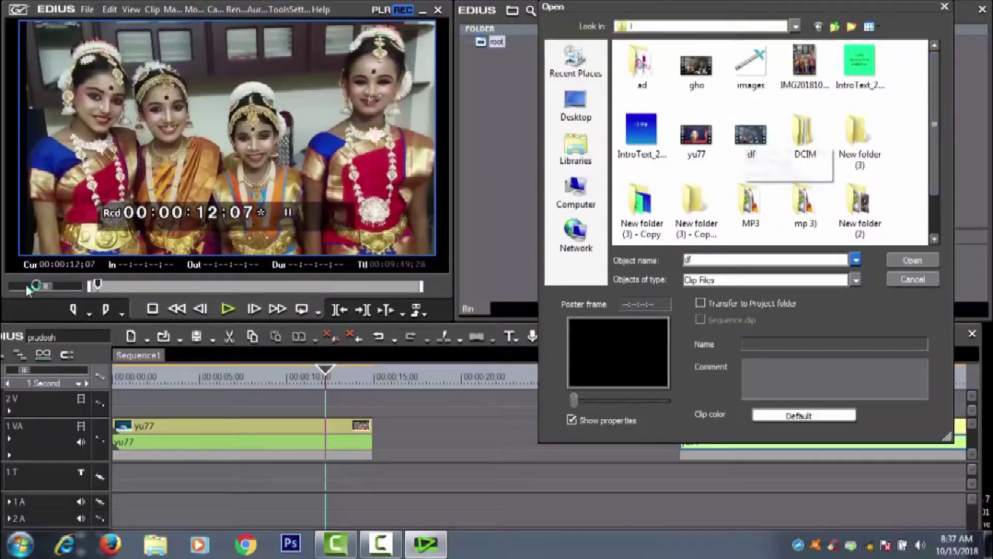
key("Return")
left_click_drag(770, 67, 396, 441)
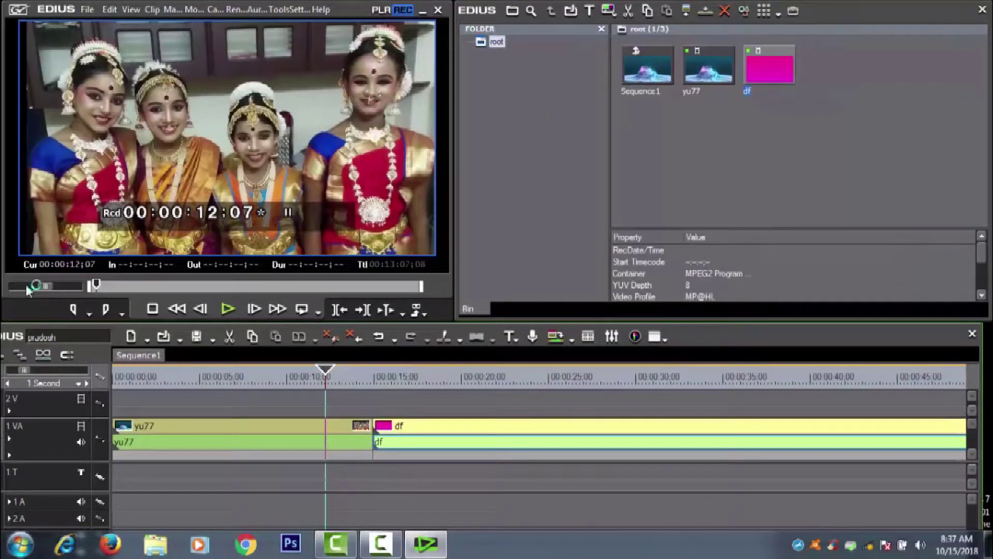
Play the sequence across the join into the df clip and split df at 00:00:19;04.
left_click(227, 309)
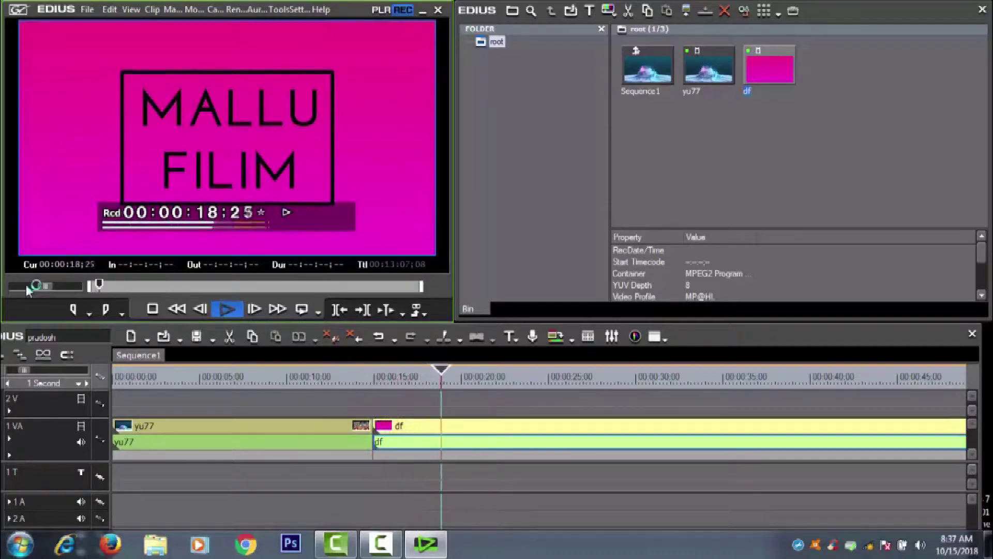
key("space")
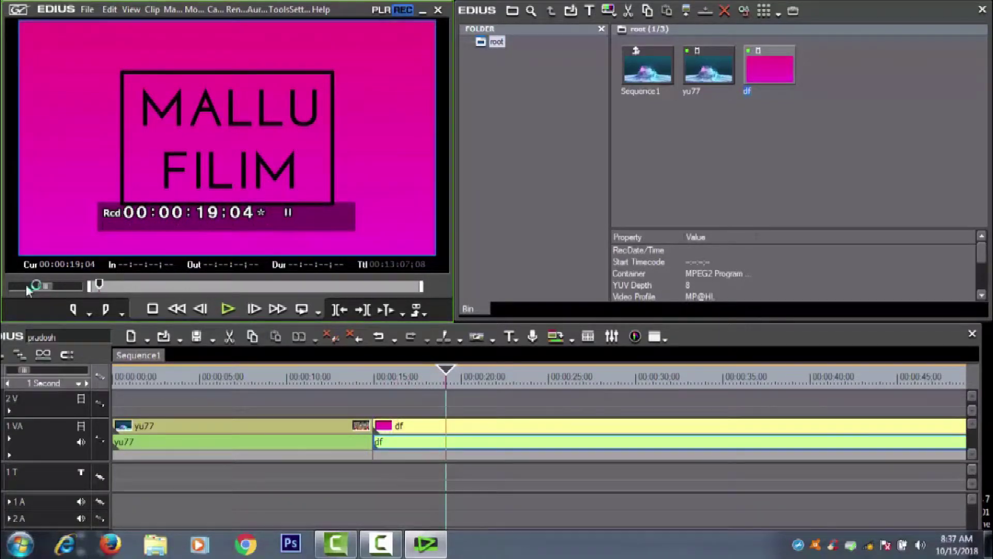
key("c")
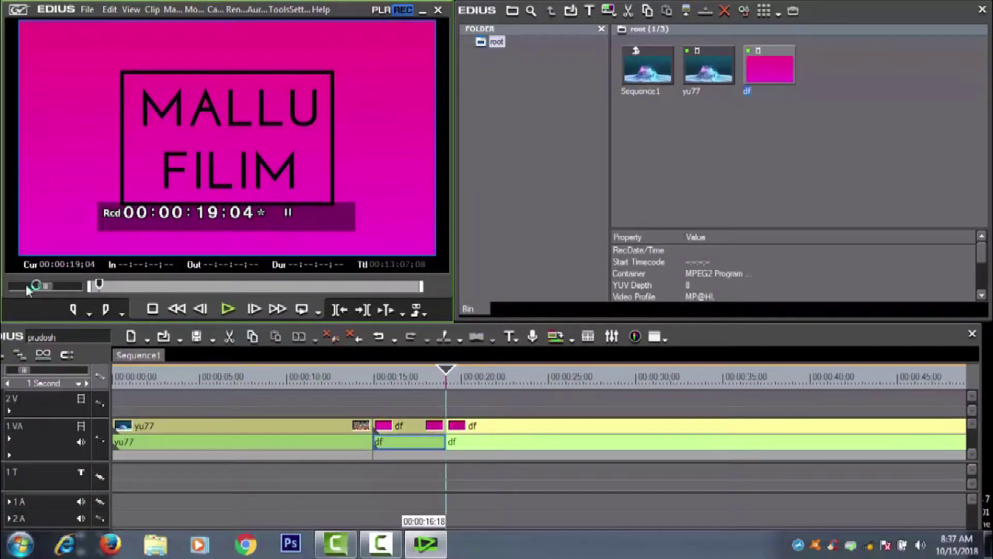
Pull the later df part away from the cut, close the gap again and place the timeline cursor at 00:00:21;15.
left_click_drag(448, 426, 479, 426)
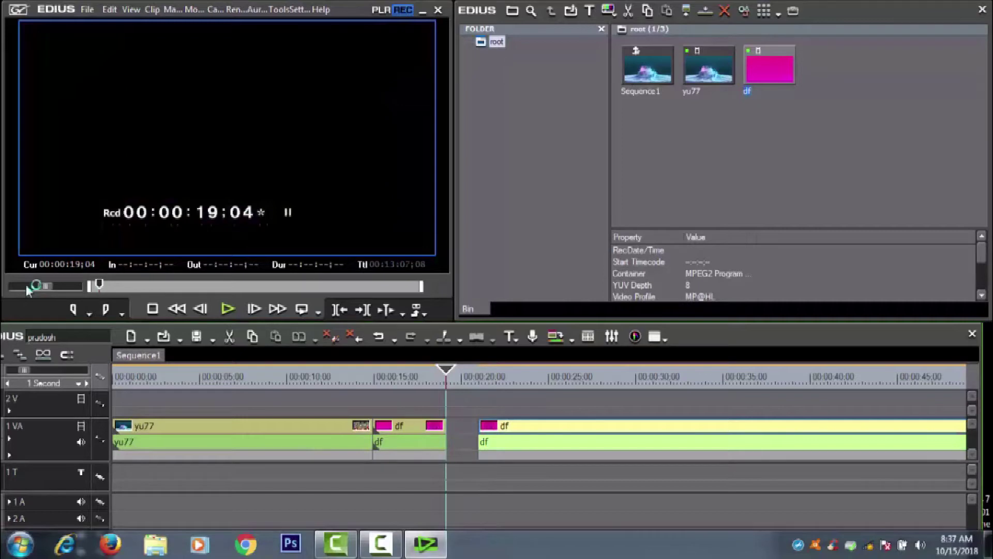
left_click_drag(479, 426, 446, 426)
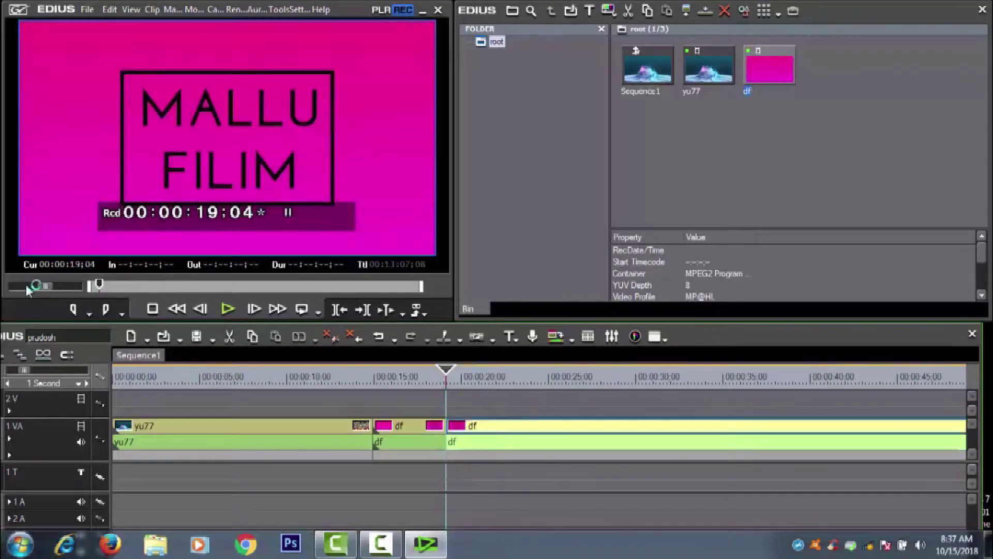
left_click_drag(446, 370, 591, 371)
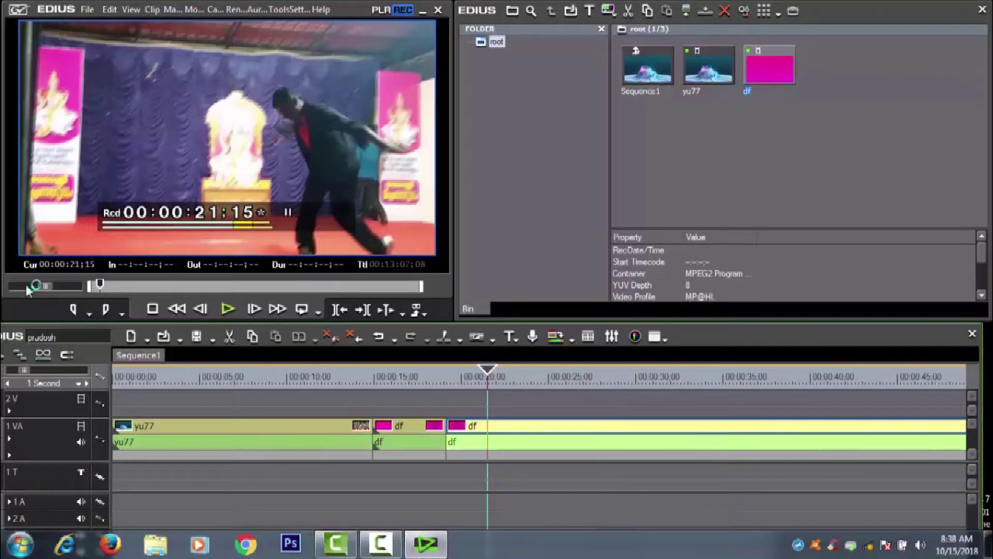
key("Escape")
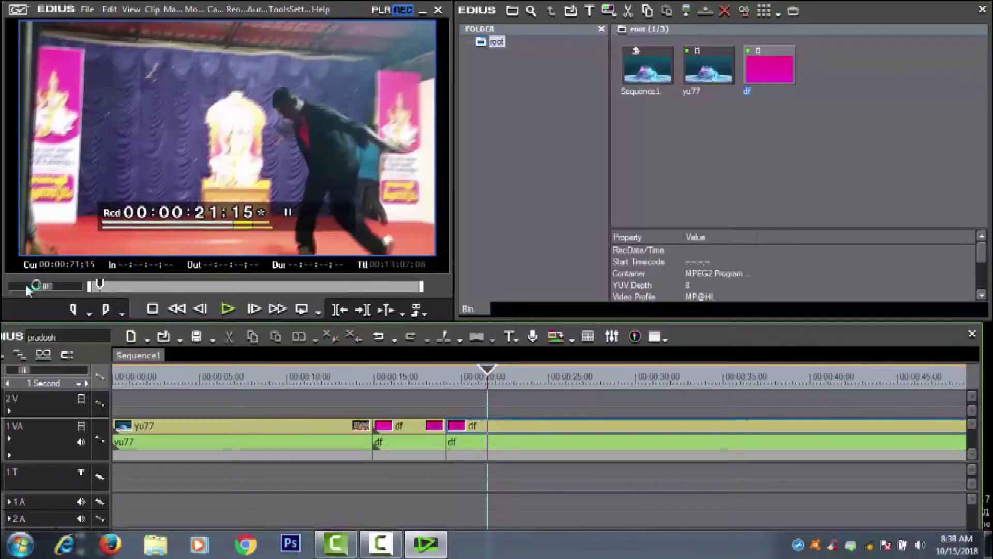
Replace the audio of the later df part on track 1 VA with the Accordion file imported from the mp 3) folder.
left_click(533, 438)
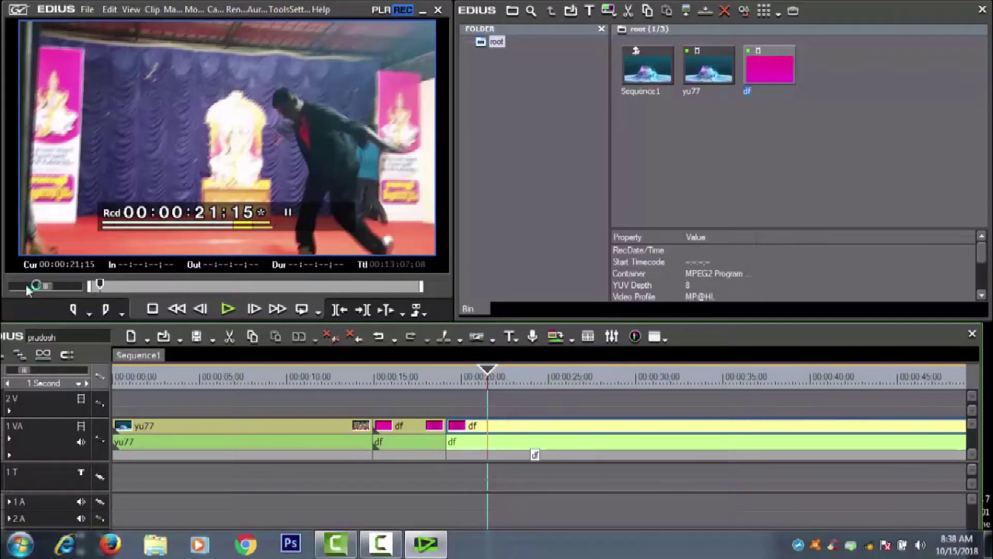
key("ctrl+a")
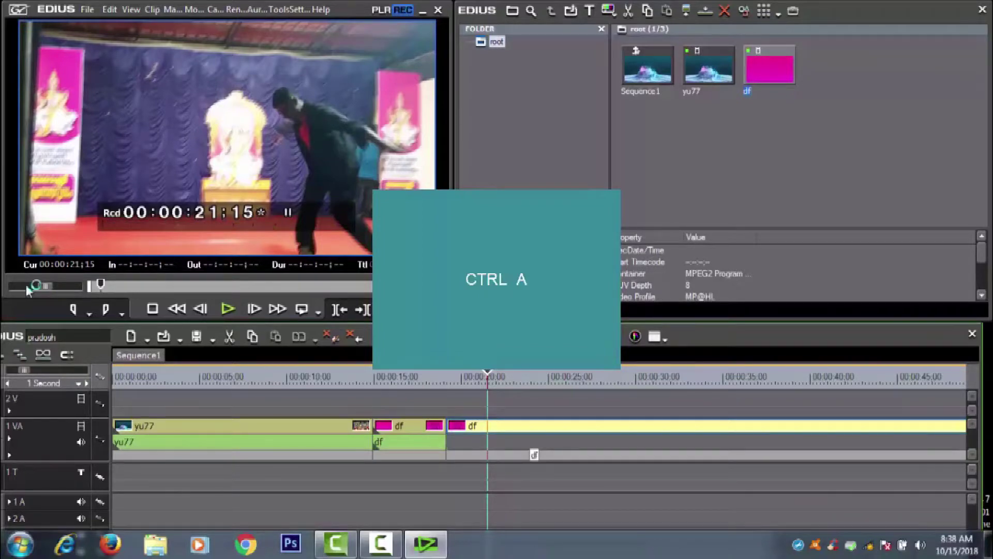
key("ctrl+o")
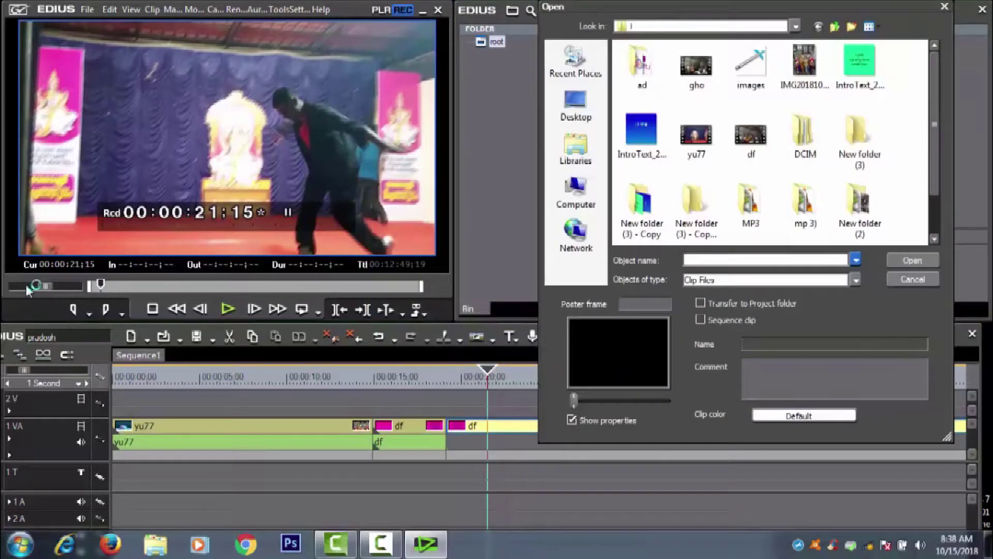
key("Return")
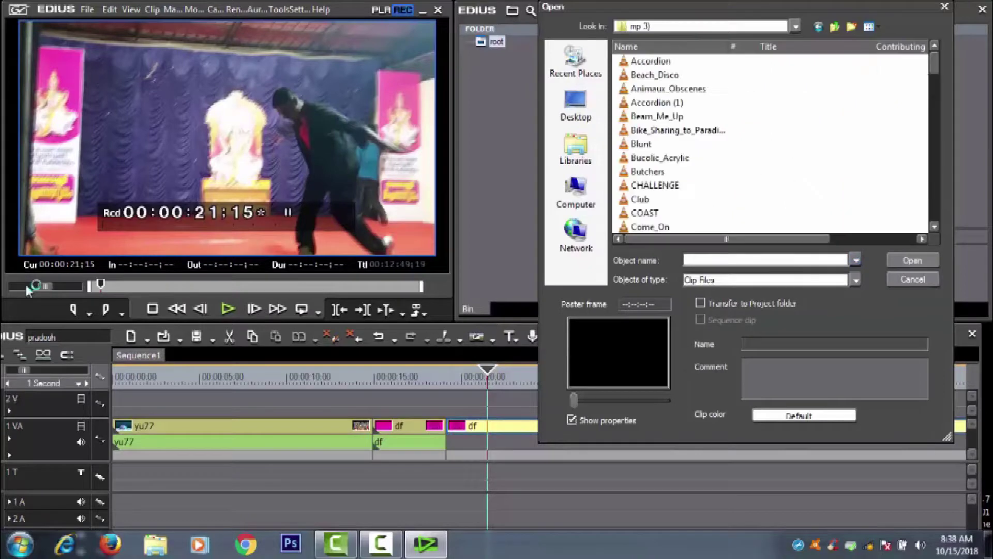
key("Down")
key("Return")
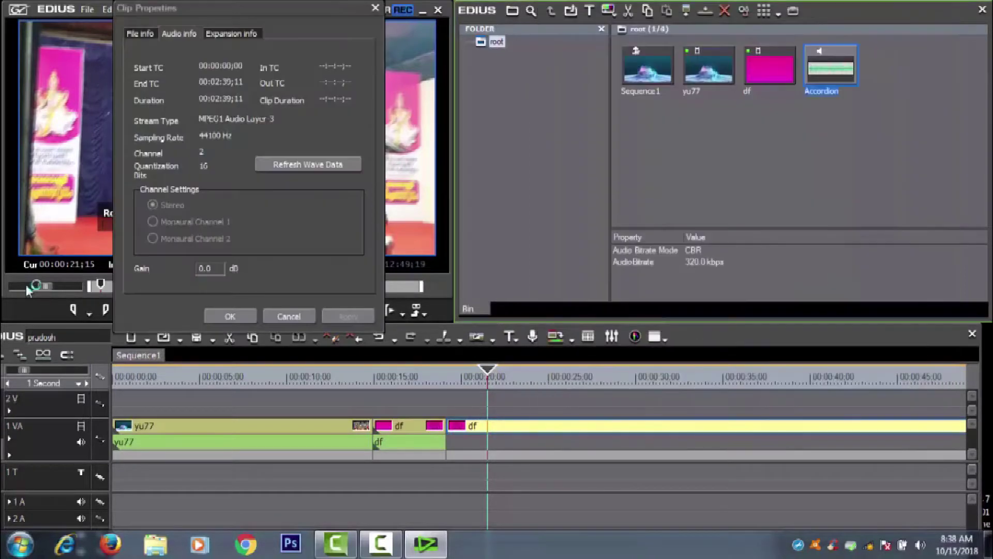
left_click_drag(831, 65, 448, 441)
Close the clip properties and play the sequence from 00:00:18;18 across the start of the Accordion audio.
left_click(436, 377)
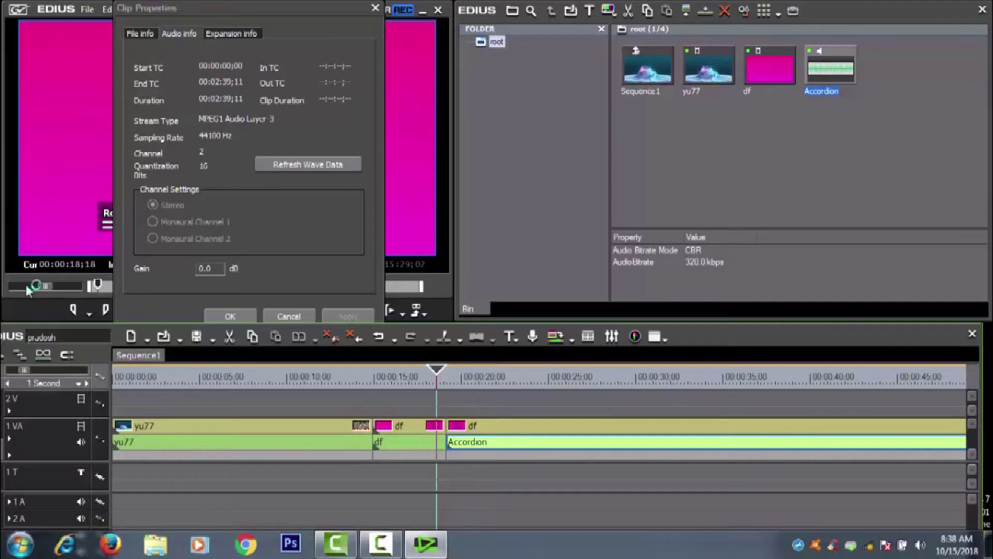
key("Return")
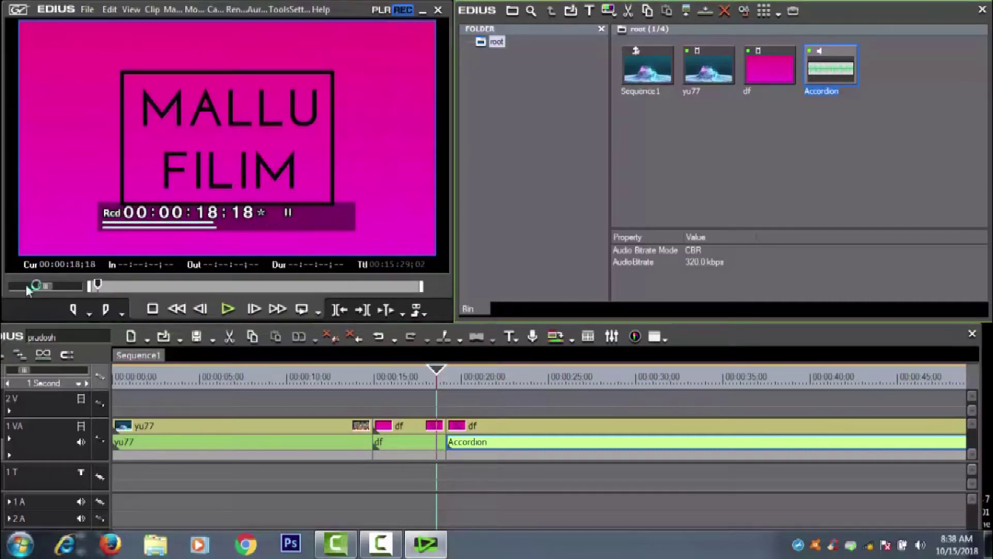
key("space")
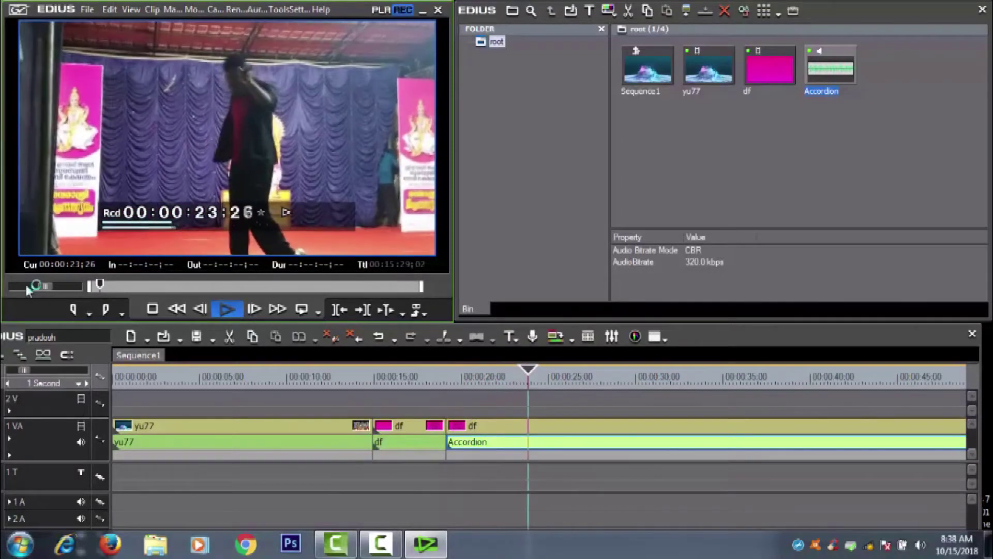
key("space")
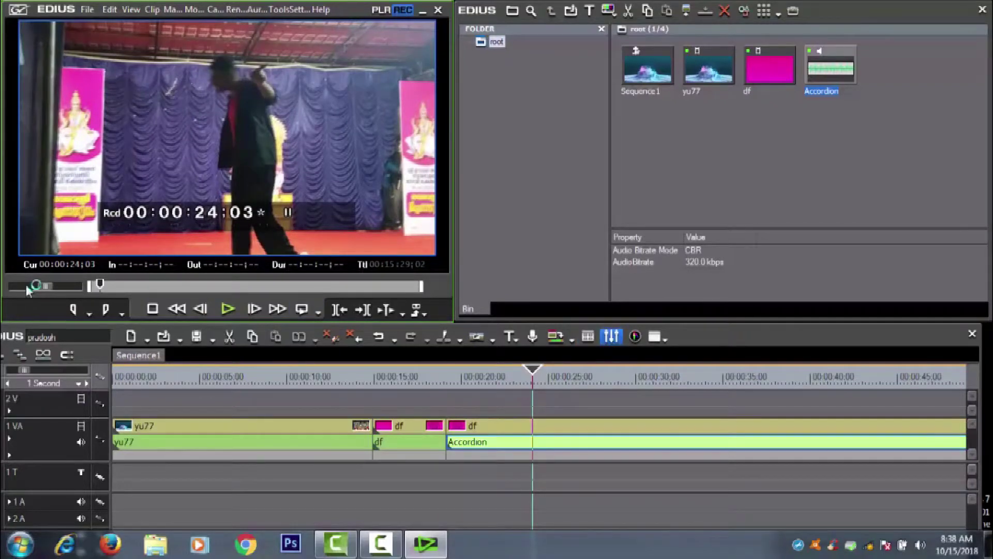
Open the audio mixer and set the master channel's mode to Master and tracks 2 A, 1 A and 1 VA to Track.
left_click(612, 336)
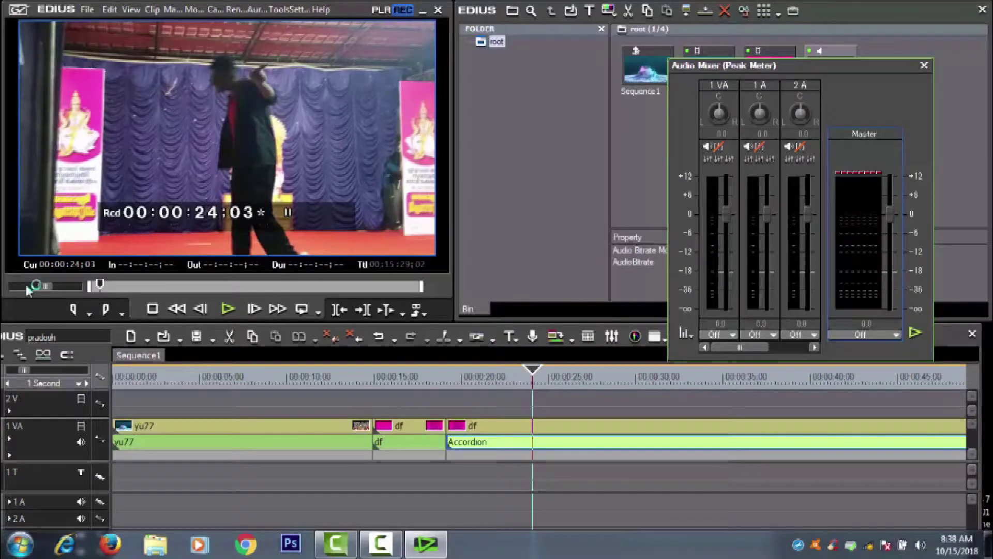
left_click(865, 335)
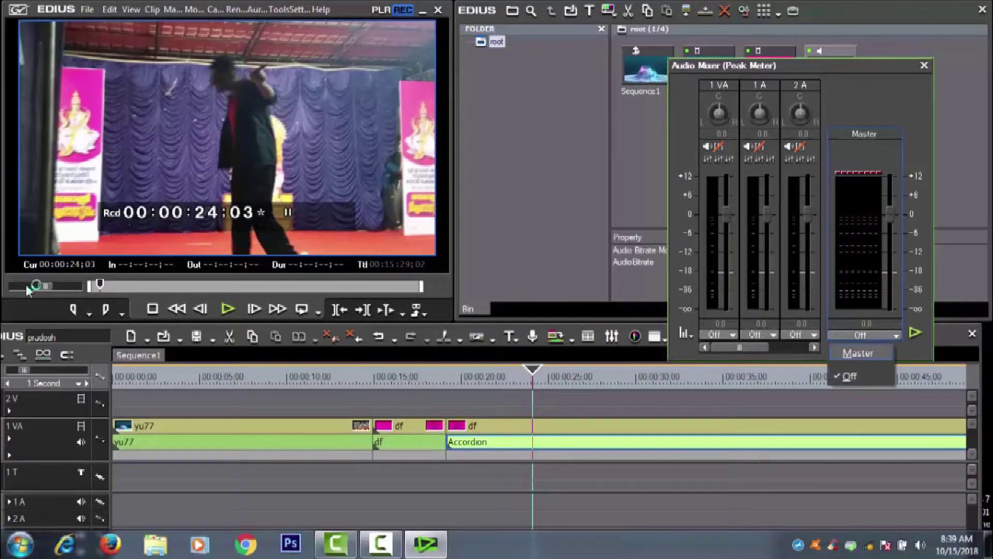
left_click(858, 353)
left_click(802, 335)
left_click(810, 352)
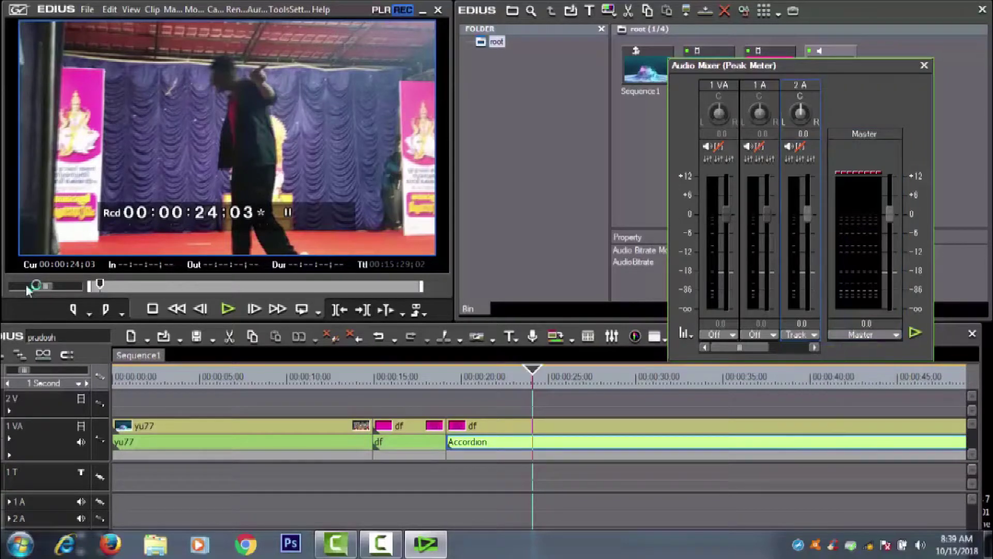
left_click(759, 335)
left_click(764, 353)
left_click(719, 335)
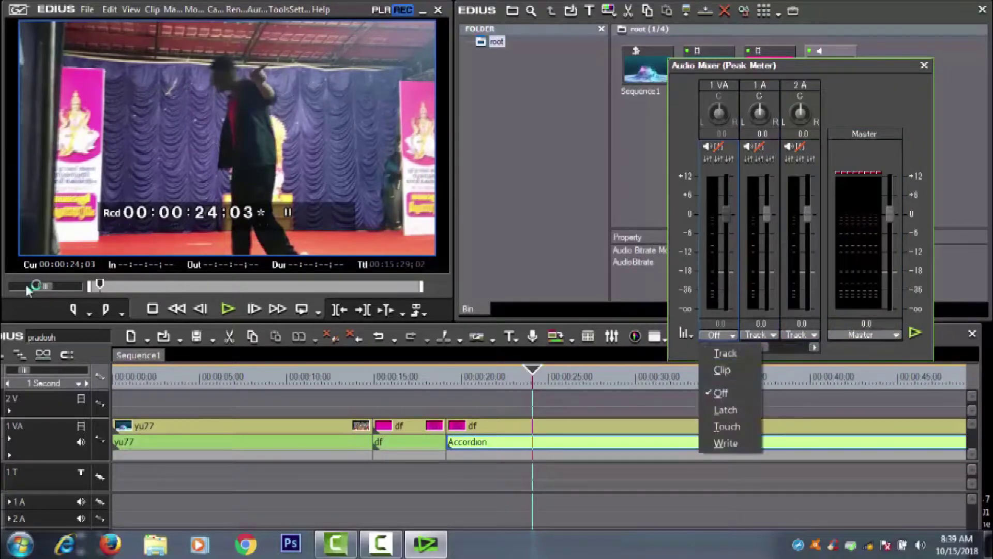
left_click(726, 353)
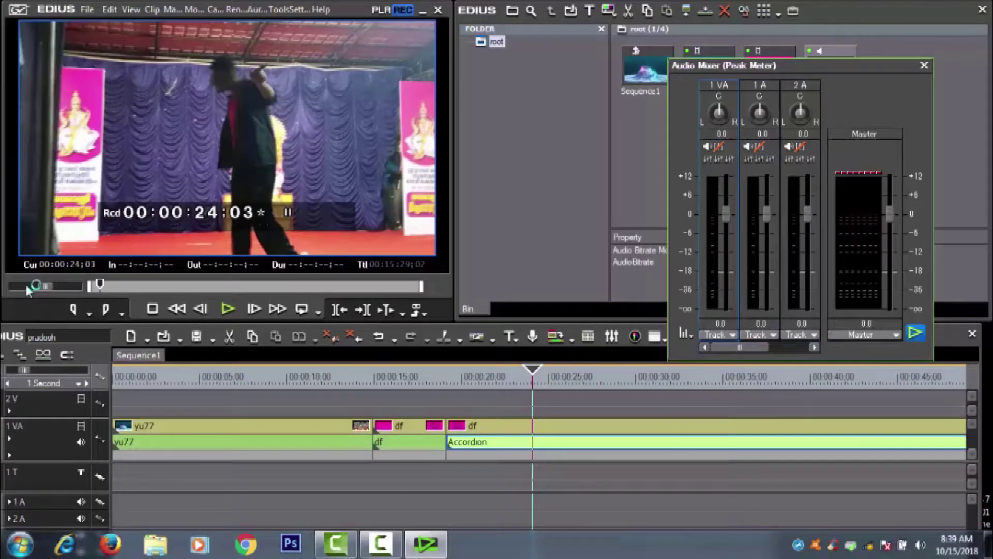
Play the sequence from the audio mixer and lower the volume of track 1 VA to -10.4 dB.
left_click(915, 333)
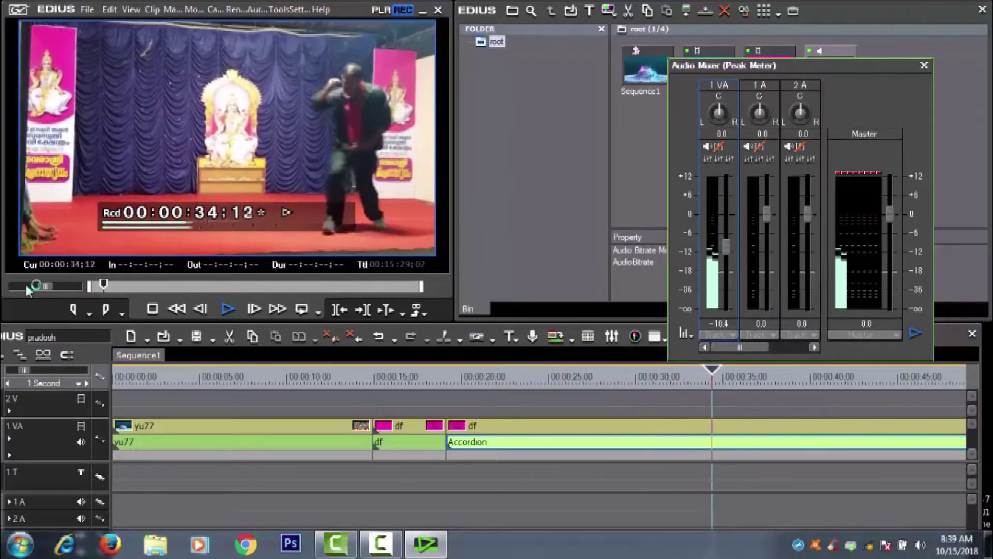
key("space")
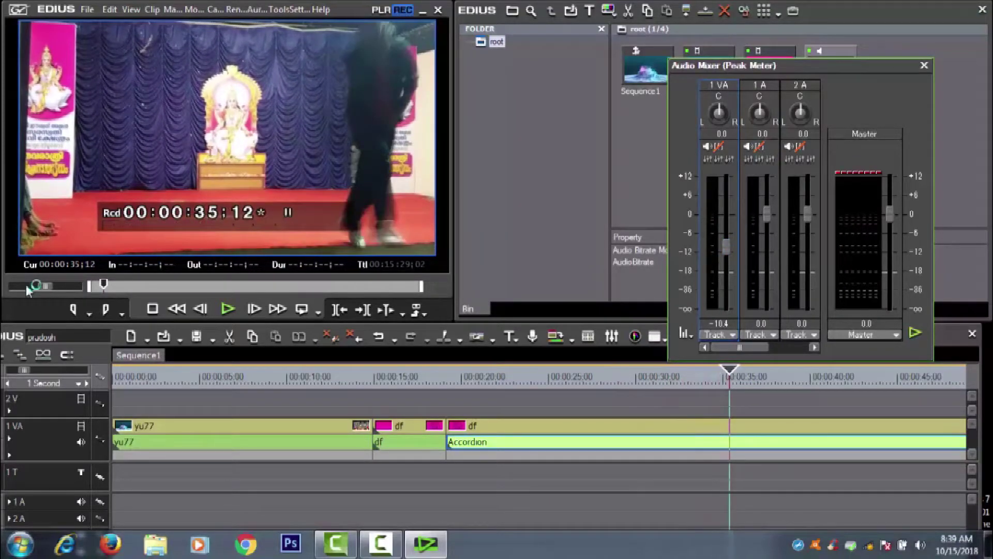
Move the audio mixer aside and place the Accordion clip on audio track 1 A, starting at about 11 seconds.
mouse_move(797, 66)
left_mouse_down()
mouse_move(525, 102)
mouse_move(594, 47)
left_mouse_up()
mouse_move(831, 69)
left_mouse_down()
mouse_move(637, 442)
mouse_move(411, 501)
mouse_move(281, 518)
mouse_move(284, 502)
left_mouse_up()
left_click_drag(473, 509, 499, 510)
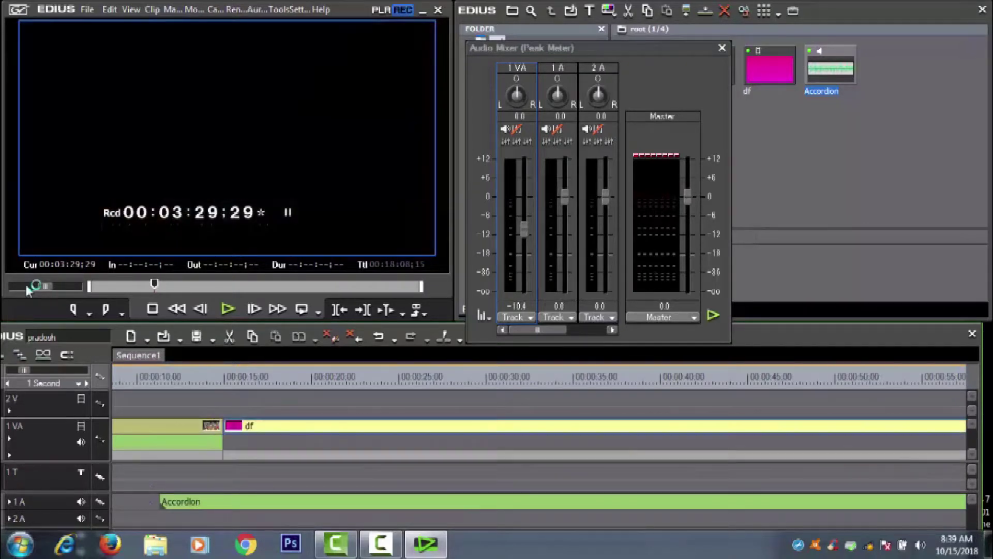
Play the sequence from 00:00:16;23, lower the volume of track 1 A to -24.9 dB and deselect the df clip.
key("space")
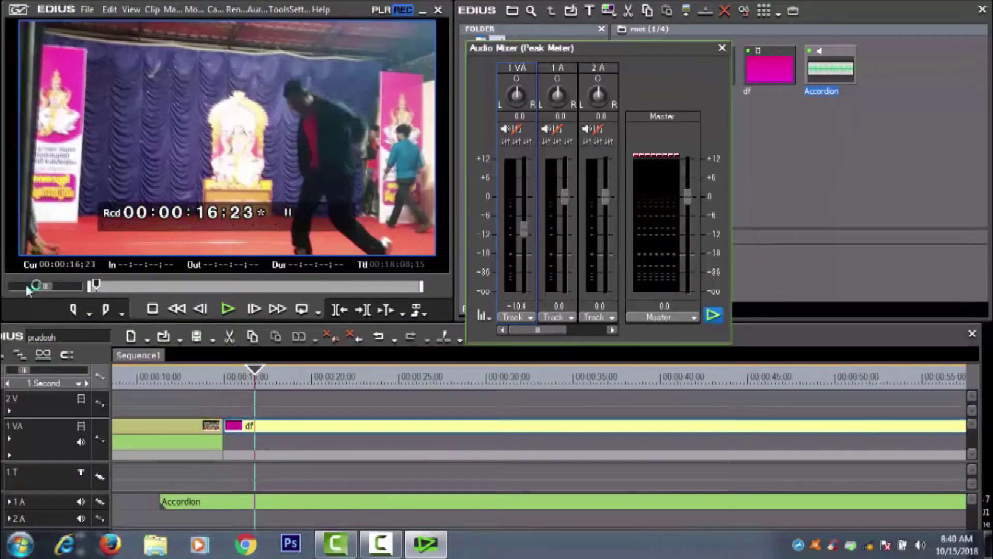
key("space")
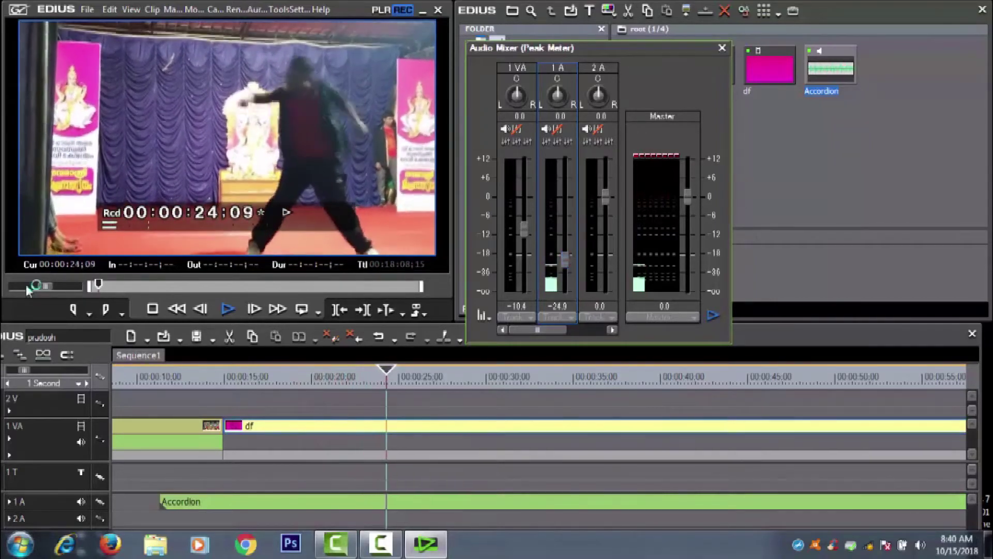
key("space")
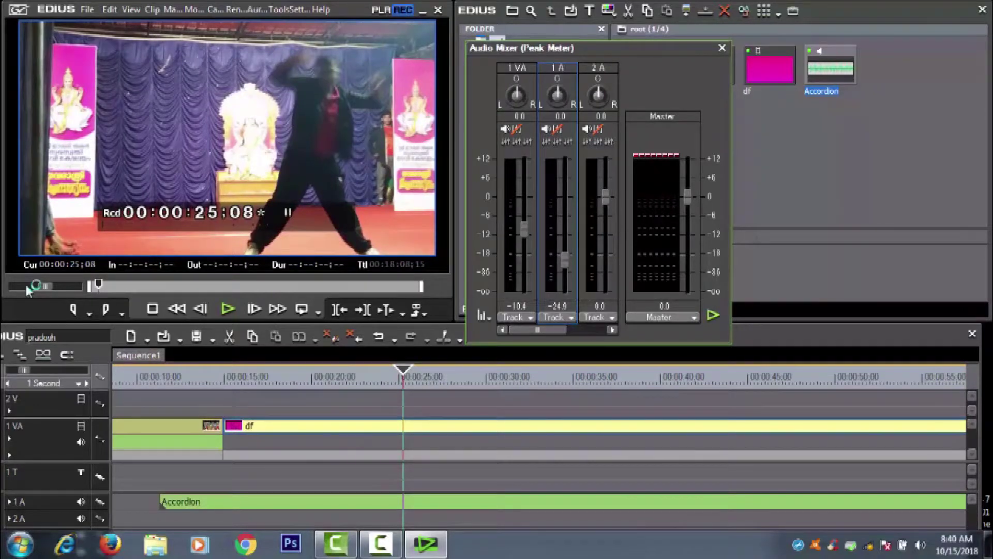
key("Escape")
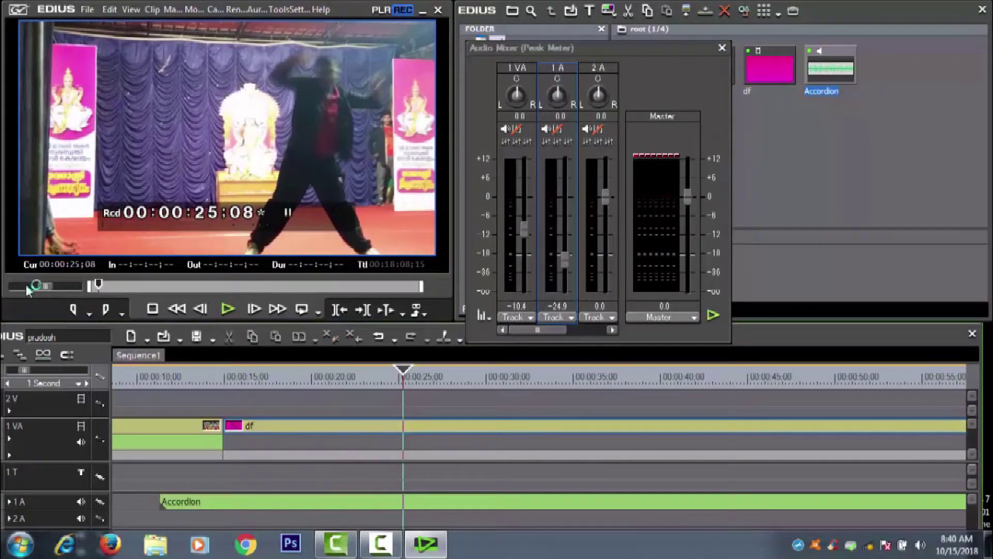
Play the sequence from about 13 seconds across the join into df to check the mixed audio.
left_click(194, 376)
left_click(228, 309)
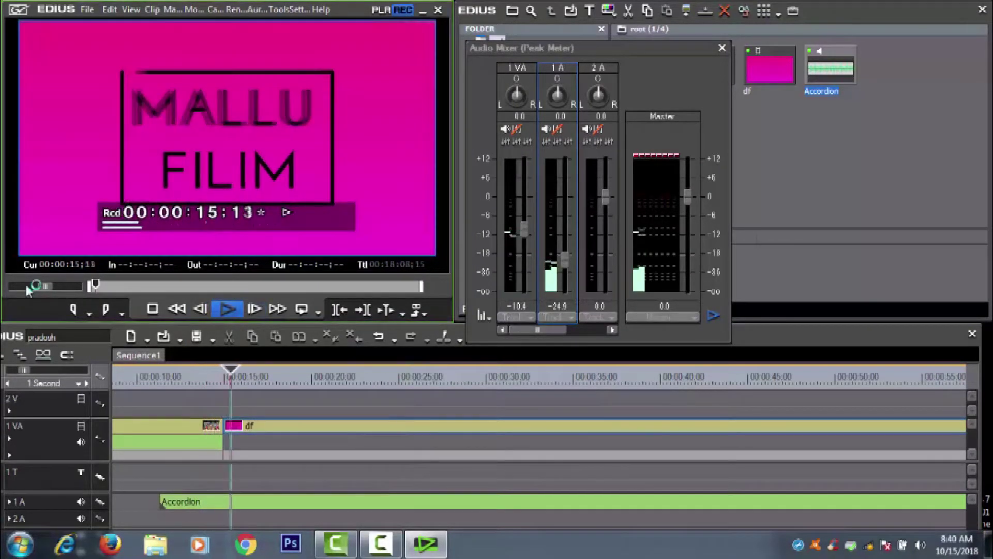
key("space")
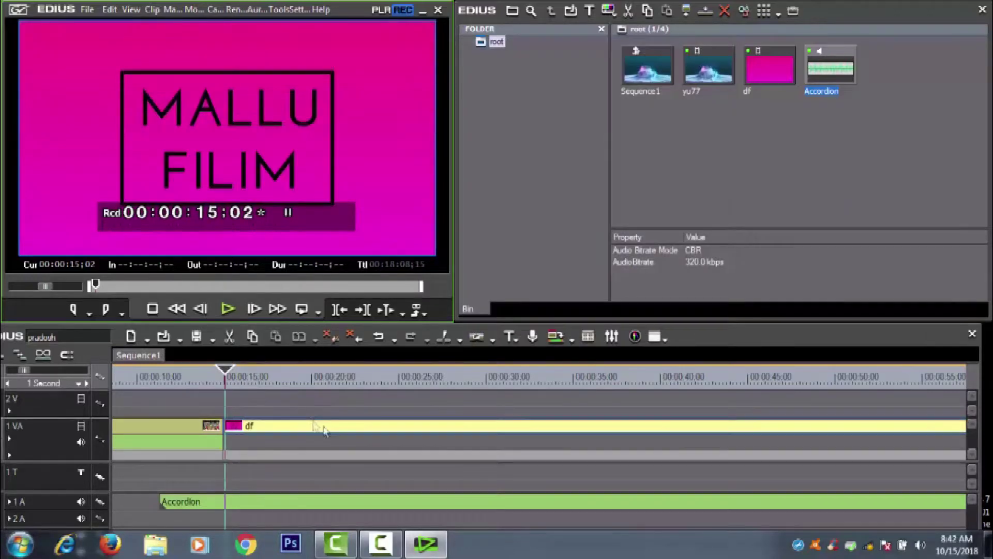
Create a title in the video channel track at 00:00:15;02 with the text "gfi7hg8ygyiu".
left_click(514, 339)
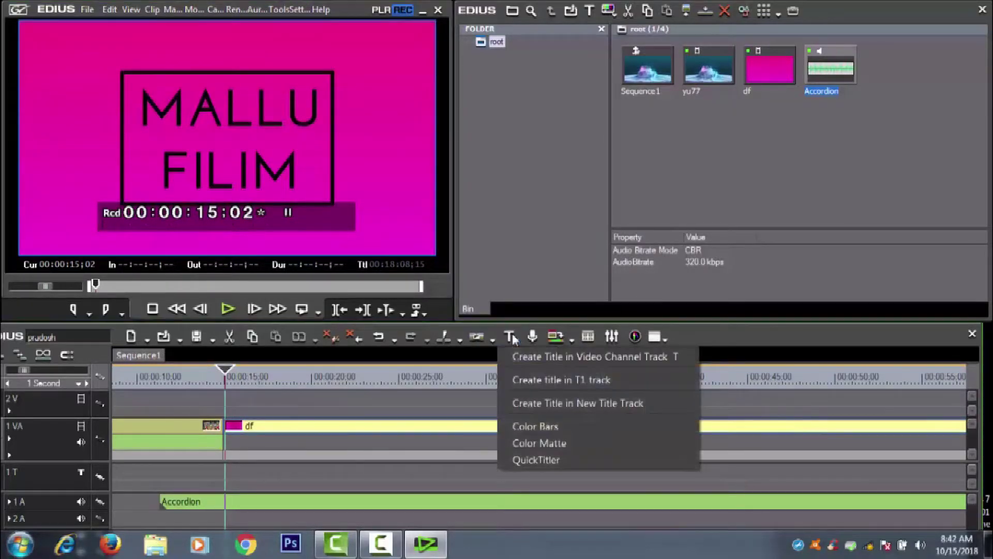
left_click(607, 357)
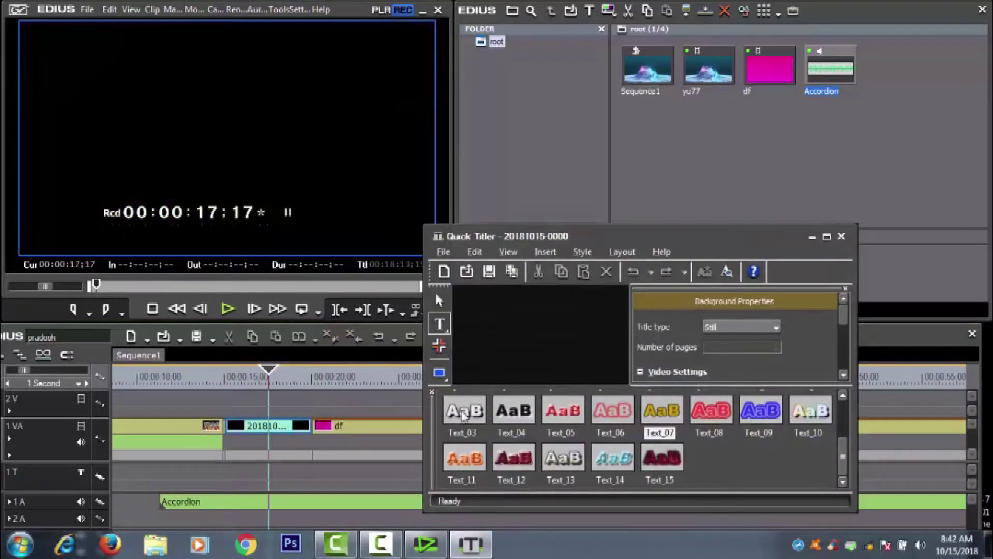
left_click_drag(752, 244, 619, 166)
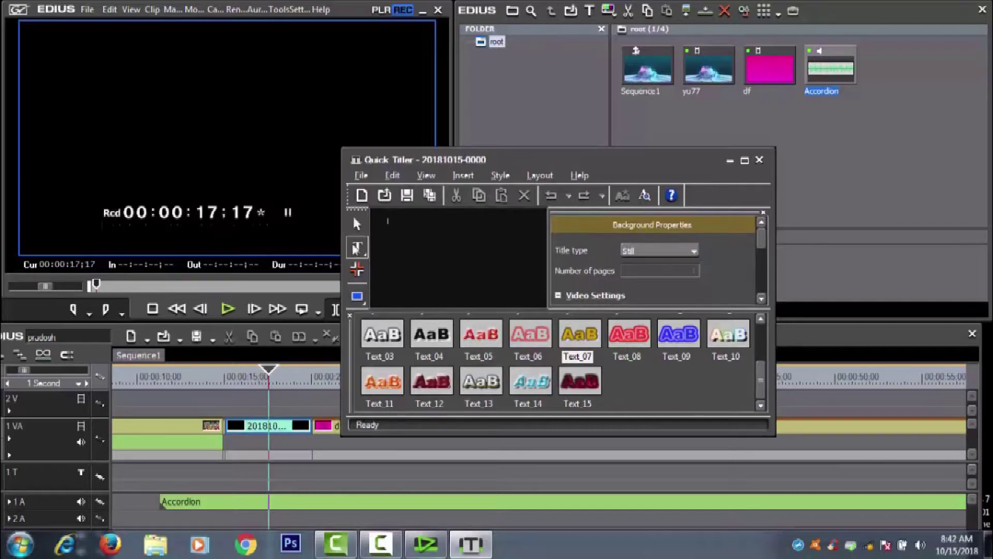
type("gfi7hg8yg")
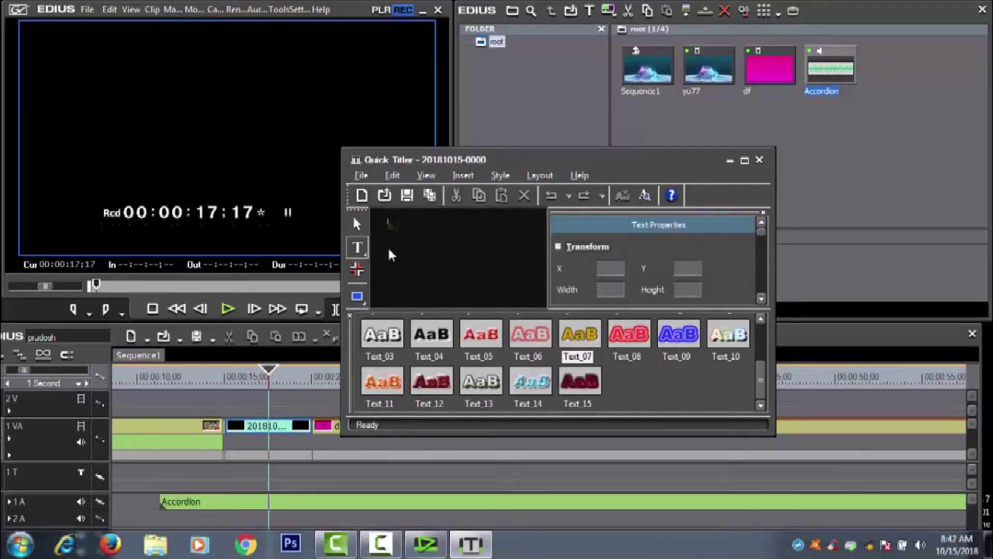
type("yiu")
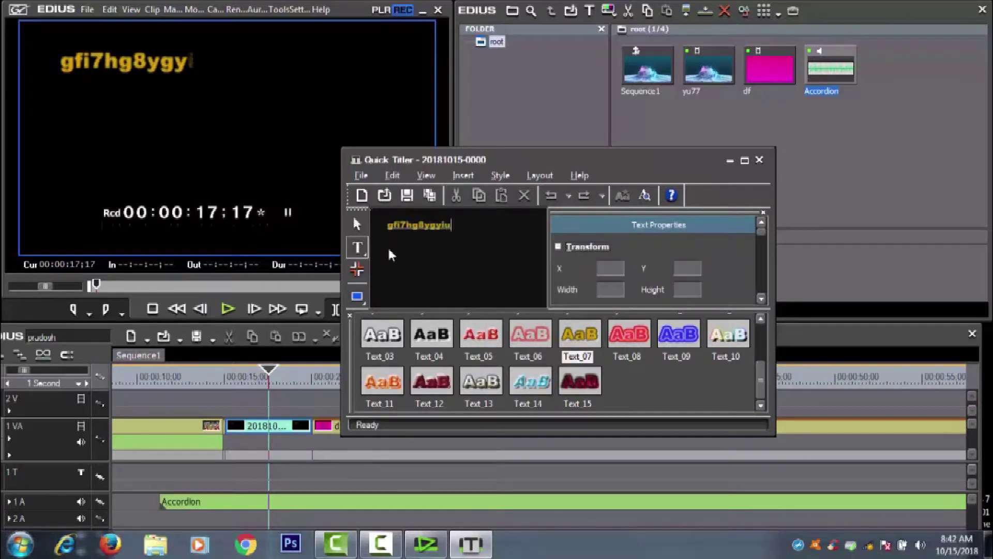
Try the Text_09 style on the title text and apply the Text_05 style.
left_click(635, 339)
left_click(680, 341)
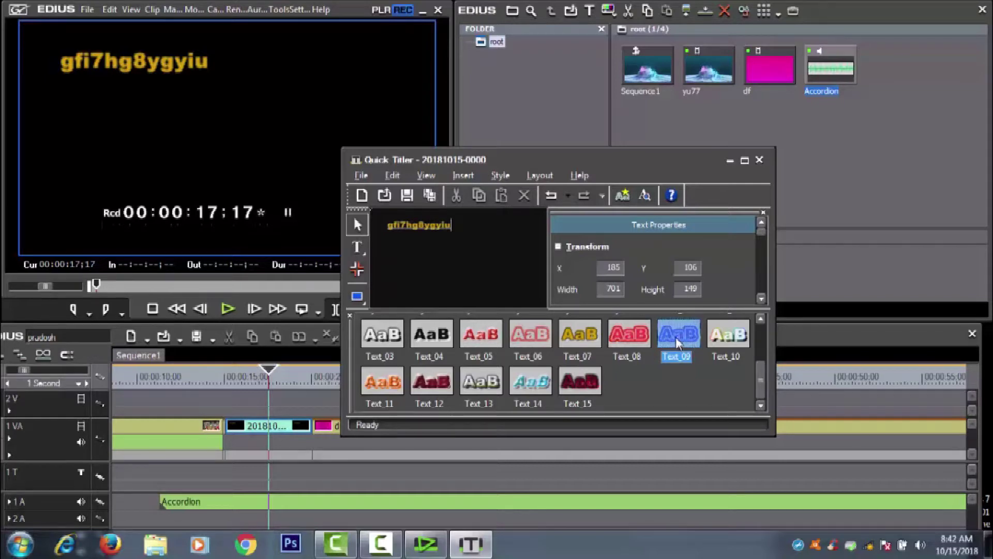
double_click(678, 342)
double_click(479, 338)
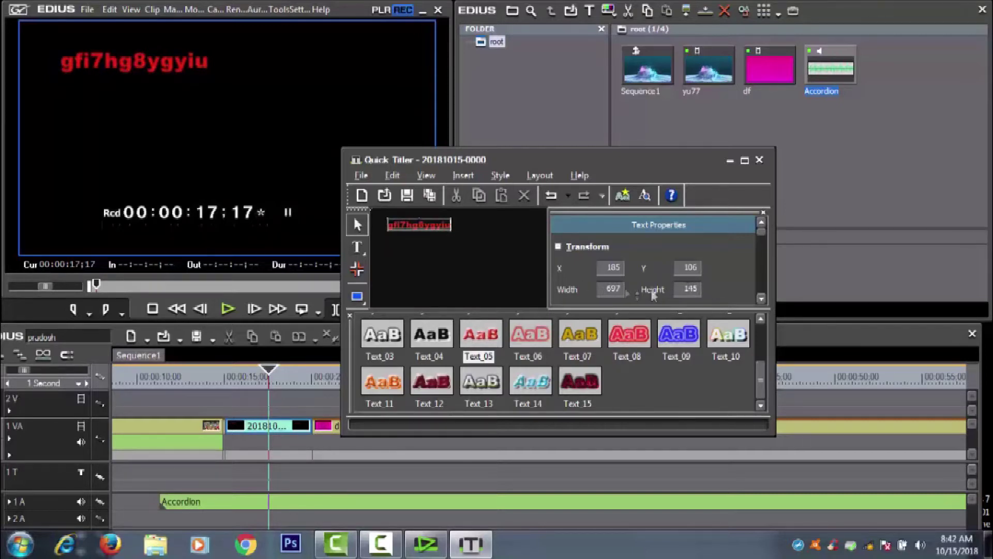
Move the title text to the middle of the frame at about X 595, Y 447.
left_click(411, 224)
left_click(356, 225)
left_click_drag(406, 225, 451, 257)
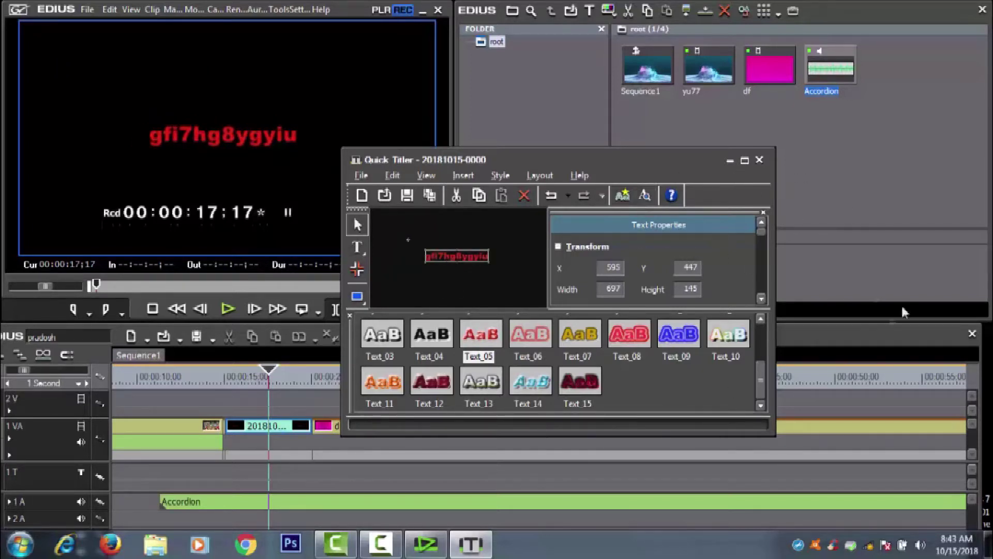
Save the title to the bin and close Quick Titler.
left_click(362, 197)
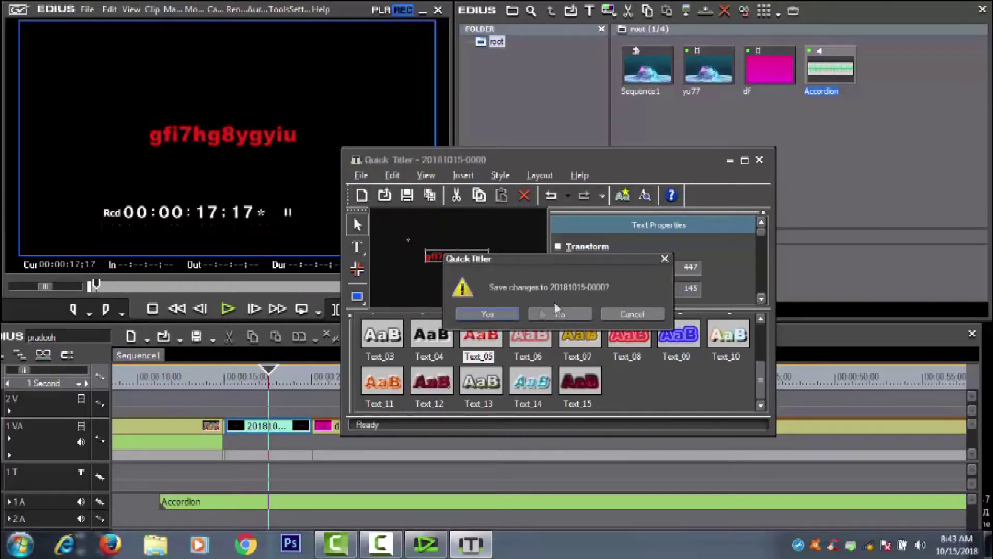
left_click(488, 314)
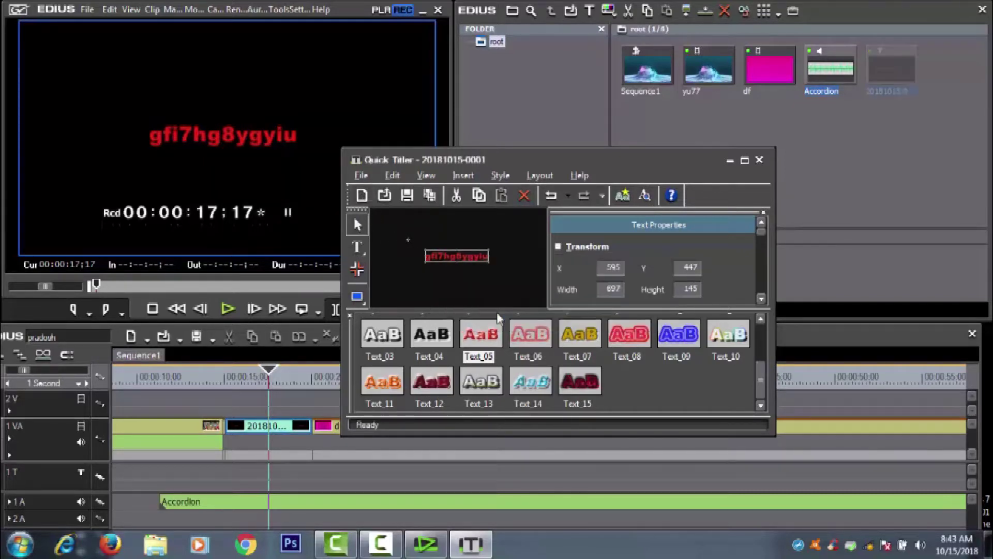
left_click(759, 159)
Place the title clip on track 1 T at 00:00:15;02 and move df back against the yu77 part on track 1 VA.
left_click_drag(892, 72, 227, 484)
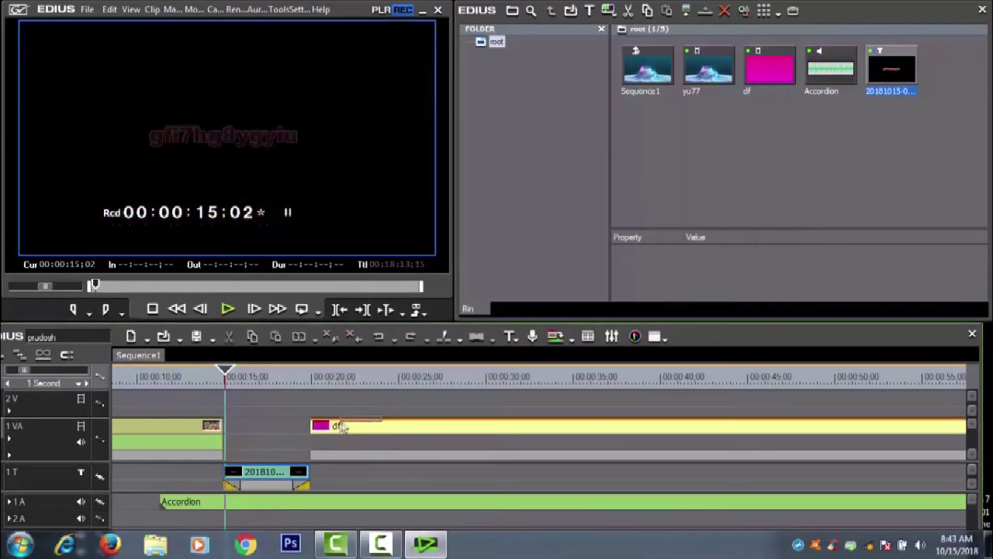
left_click_drag(364, 433, 272, 440)
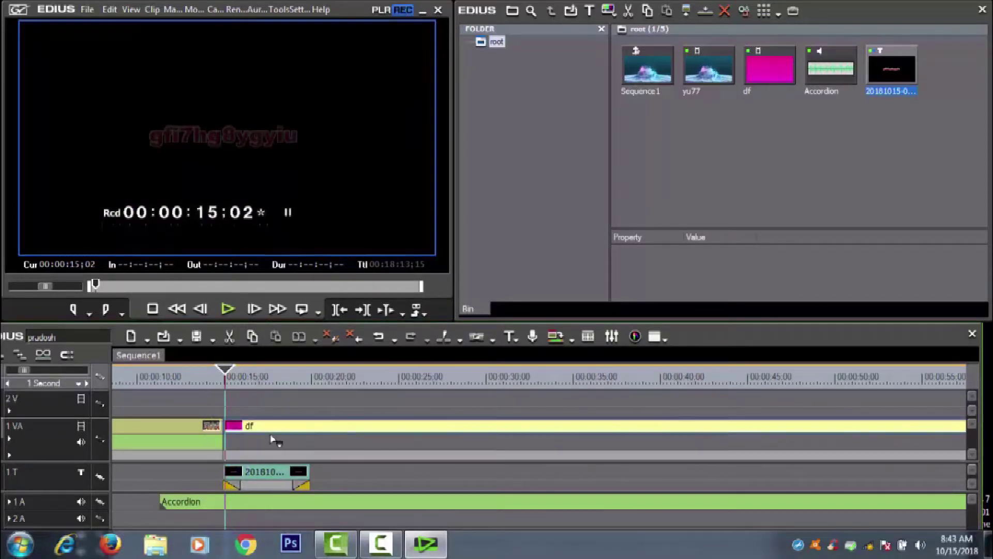
Play the sequence from just before the title clip to preview the title over the df video.
left_click(185, 378)
left_click(228, 309)
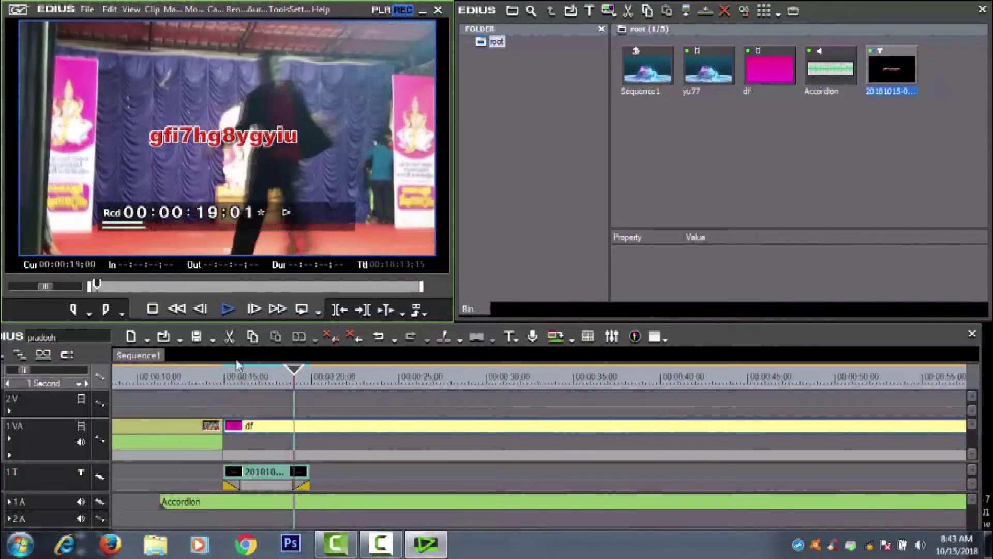
left_click(229, 308)
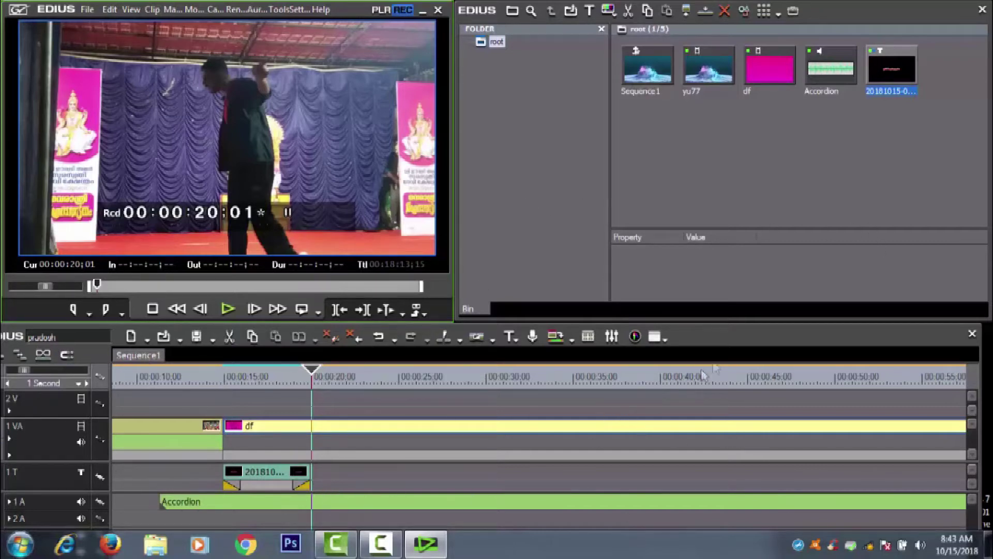
Open the Vector Scope/Waveform display, raise the waveform intensity slightly and close the display.
left_click(635, 336)
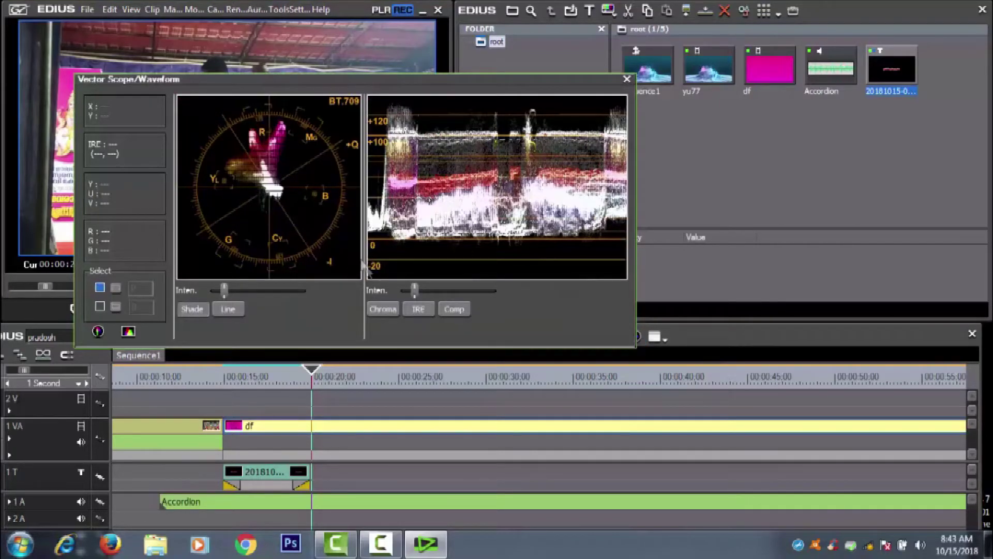
mouse_move(415, 291)
left_mouse_down()
mouse_move(428, 291)
mouse_move(405, 291)
mouse_move(420, 291)
left_mouse_up()
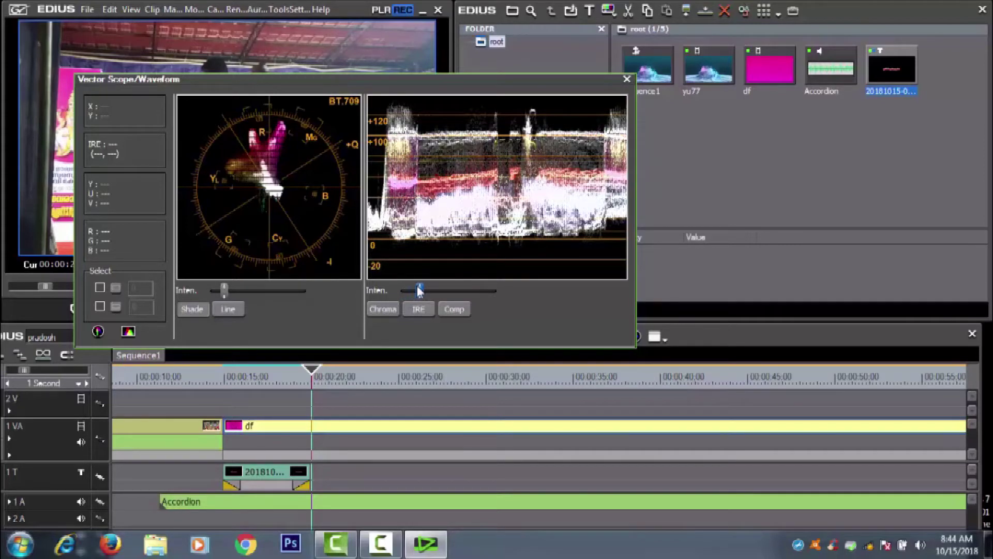
left_click(725, 207)
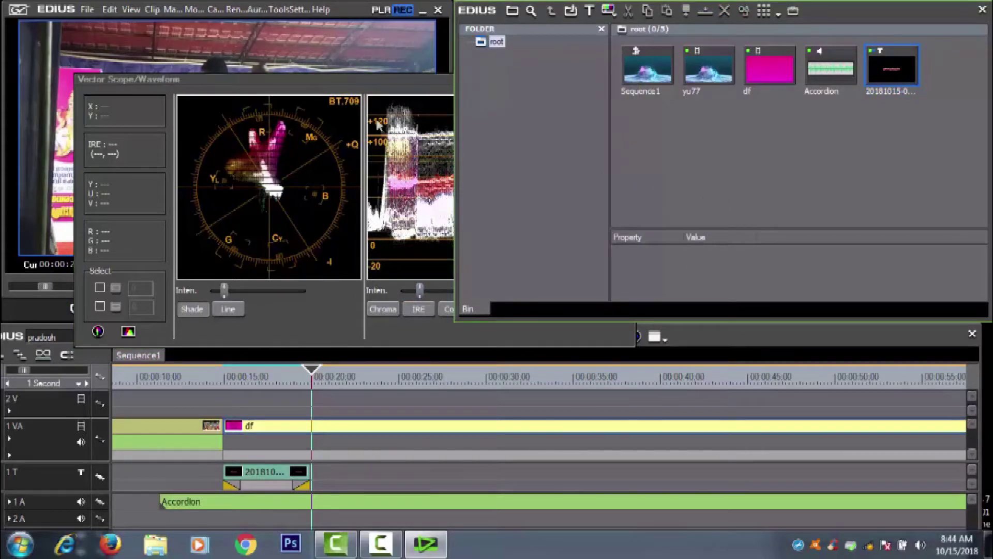
left_click(427, 83)
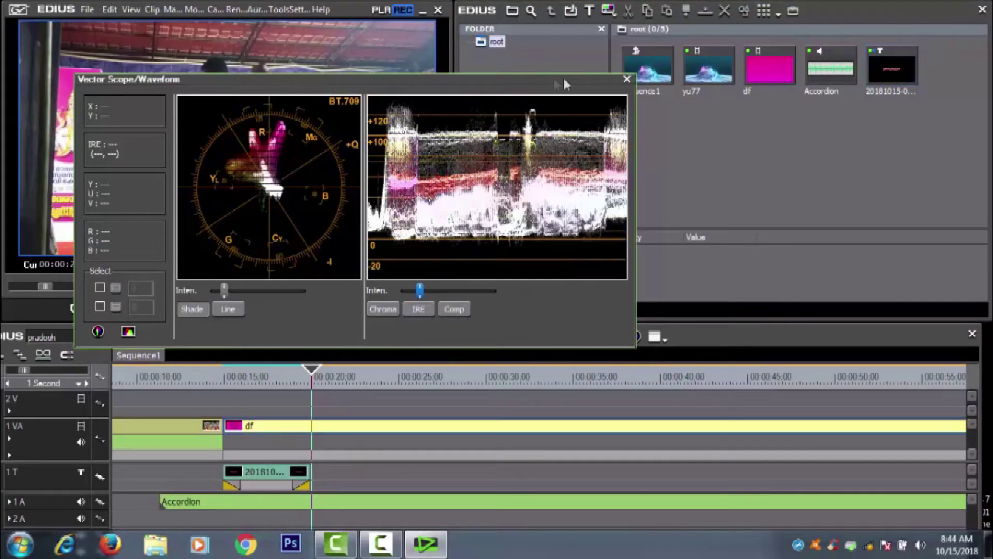
left_click(626, 80)
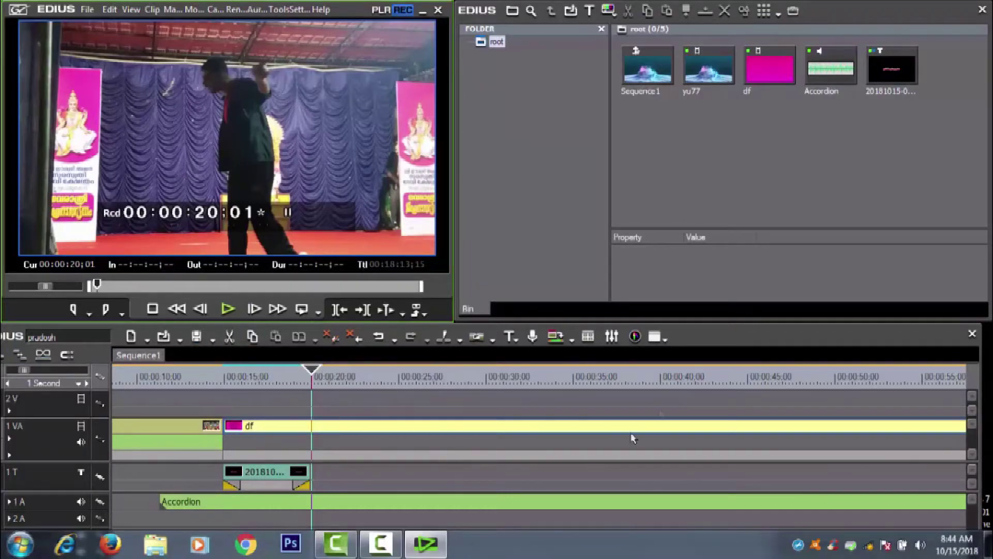
Move the Accordion clip on track 1 A so it starts together with the df clip.
left_click(467, 378)
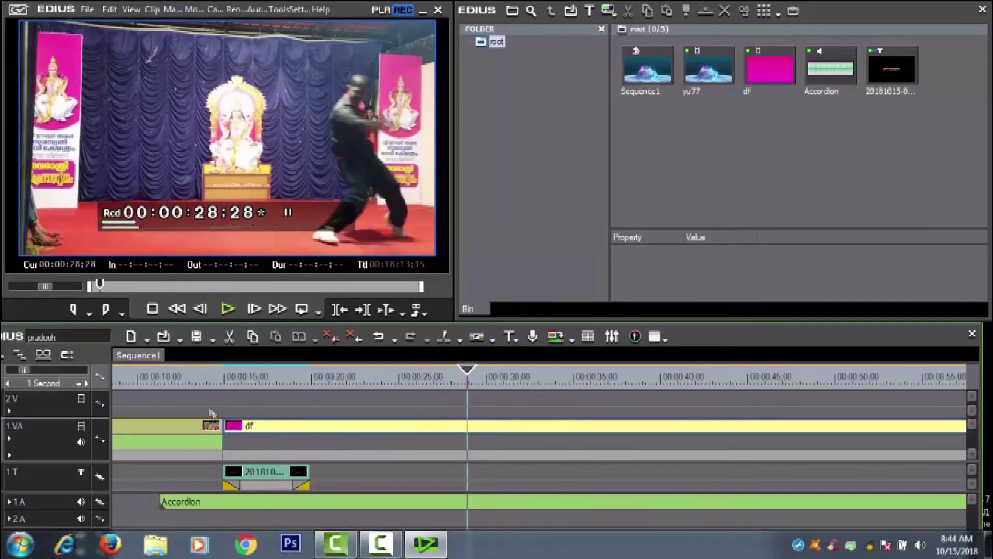
left_click_drag(206, 507, 269, 507)
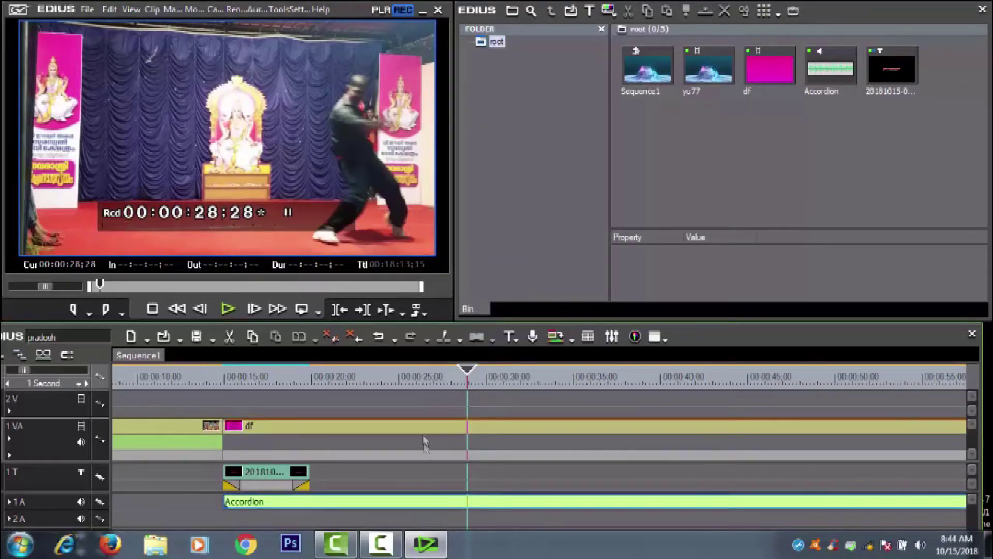
Cut the df clip at 00:02:54;09, where the Accordion music ends, and delete the part after the cut.
left_click_drag(102, 293, 147, 309)
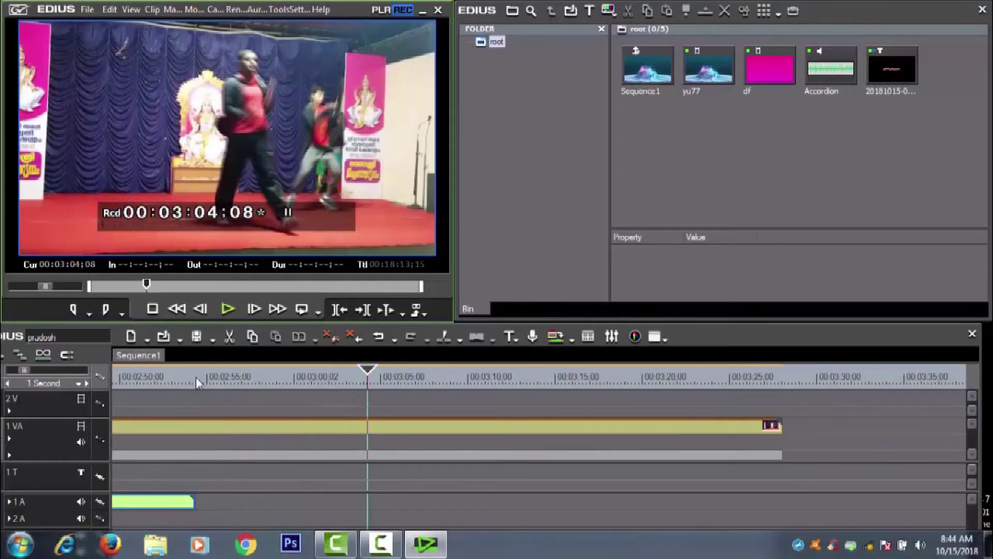
left_click(196, 382)
left_click(221, 428)
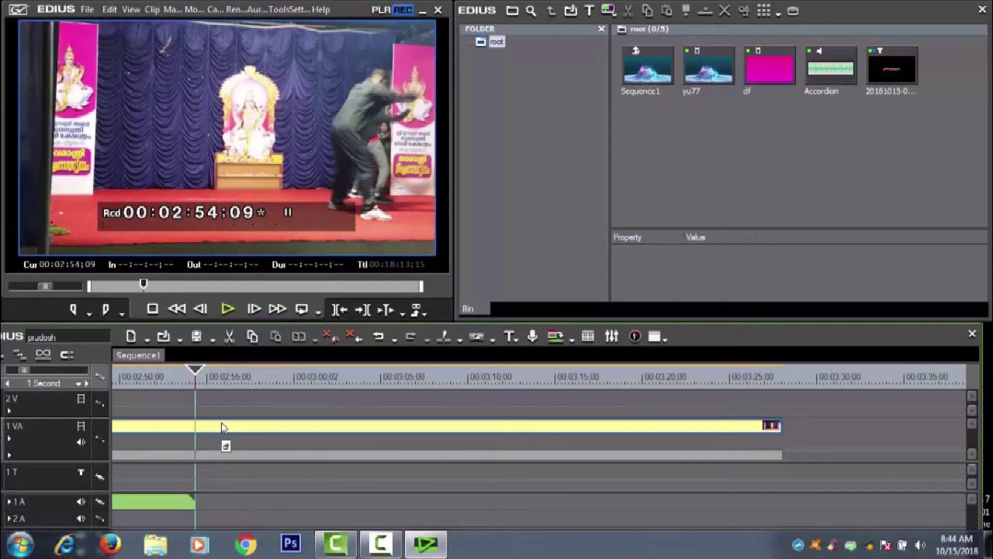
key("c")
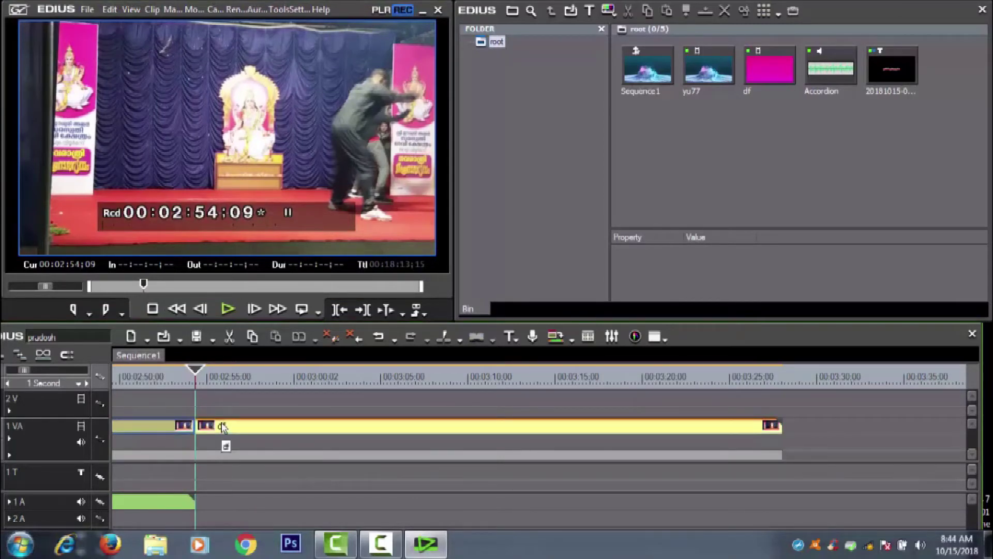
right_click(286, 425)
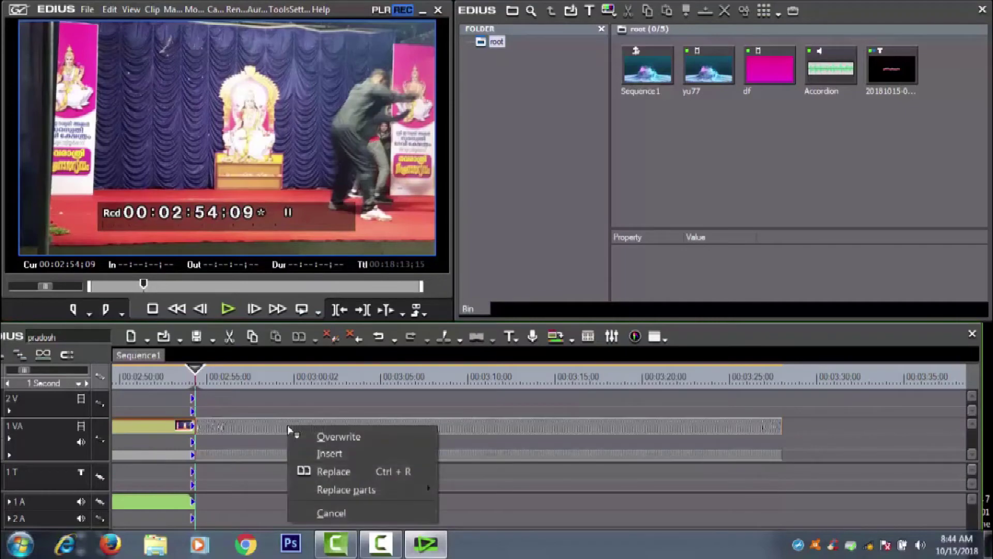
right_click(288, 427)
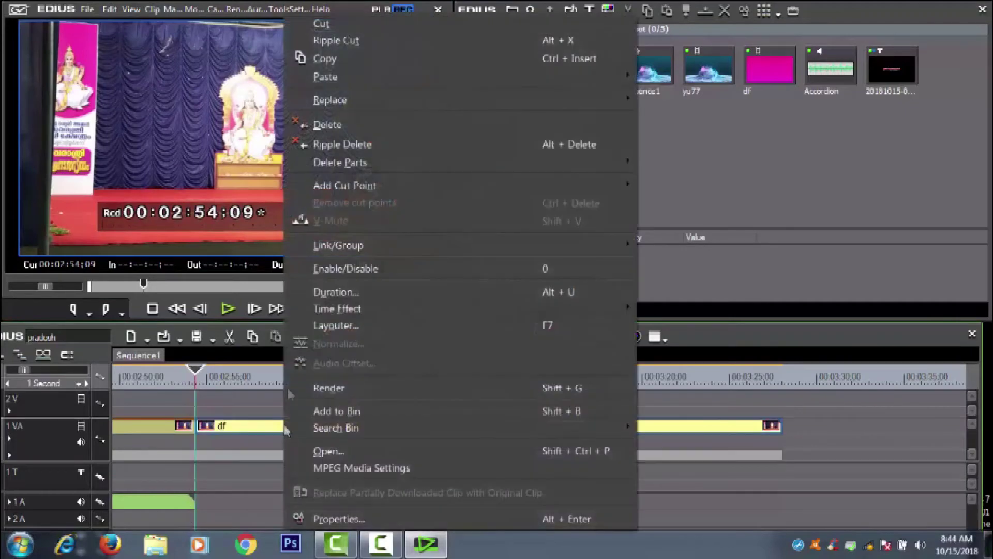
left_click(346, 128)
Delete the leftover clips on track 1 VA around 00:16:43;22, around 00:07:22;06 and after 00:05:49;03.
left_click_drag(145, 286, 392, 286)
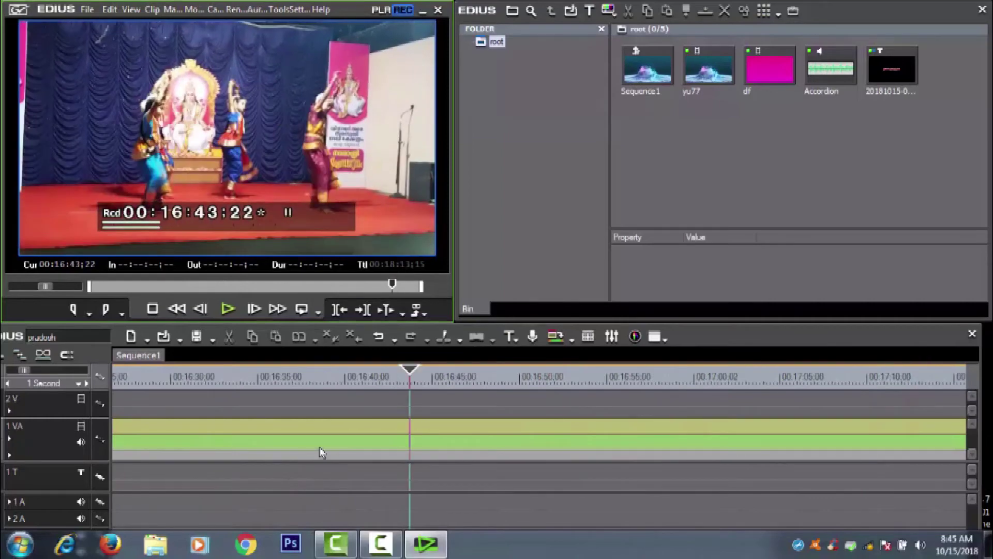
right_click(320, 447)
left_click(363, 126)
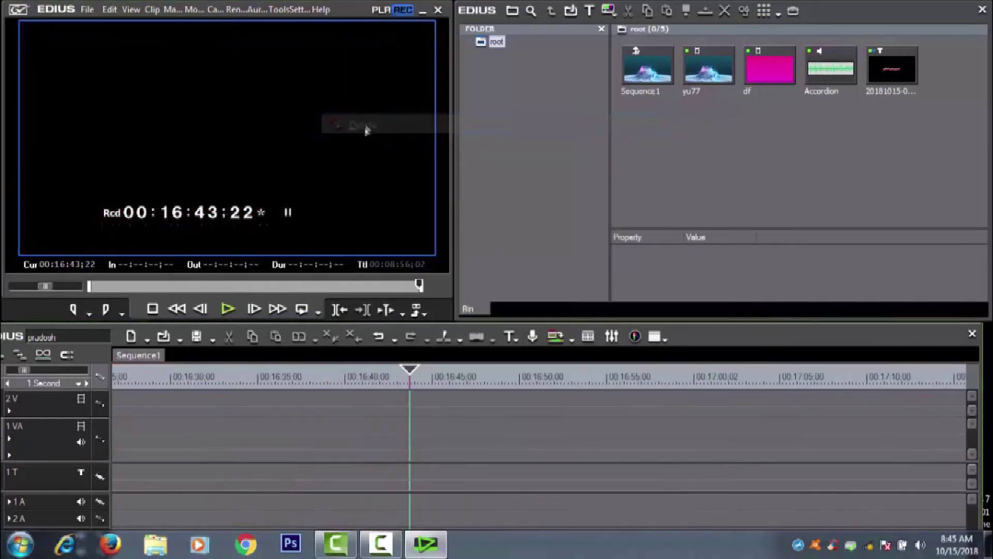
left_click_drag(418, 283, 361, 313)
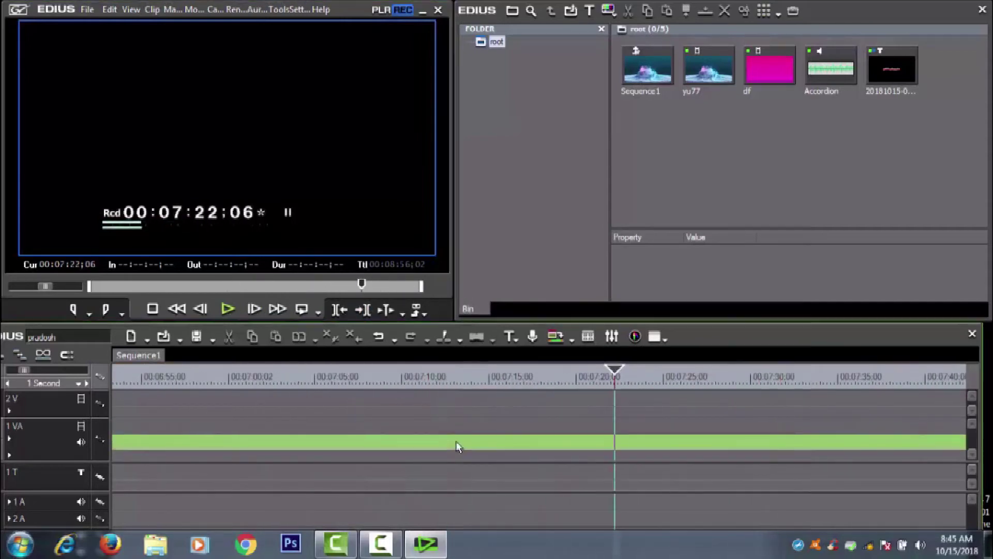
right_click(458, 446)
left_click(509, 149)
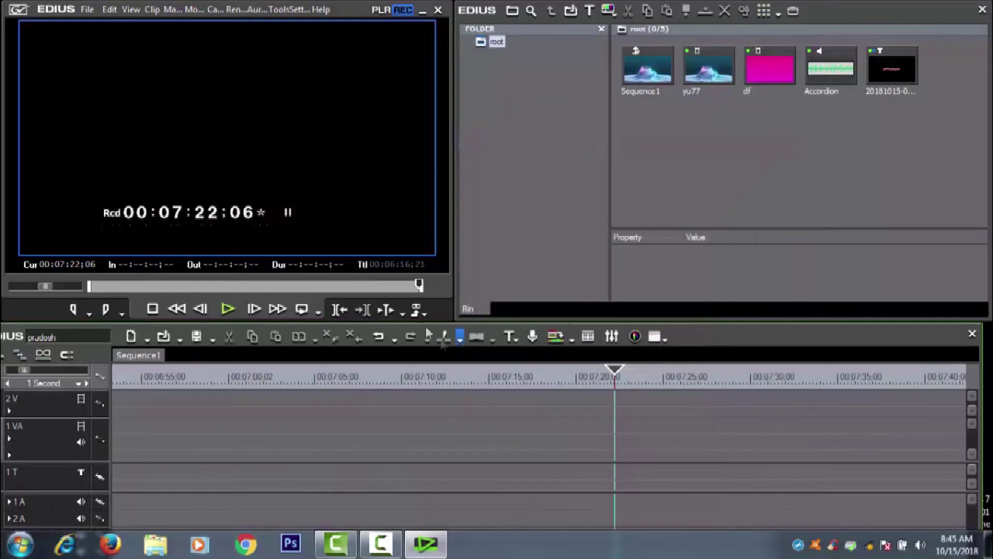
left_click_drag(422, 285, 396, 285)
right_click(819, 445)
right_click(759, 427)
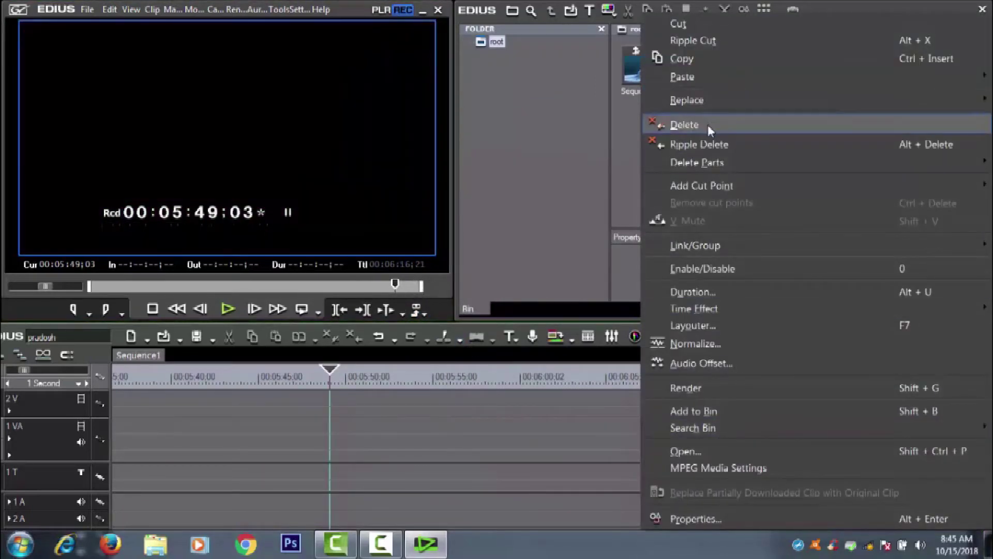
left_click(708, 125)
Go to the end of the sequence at 00:02:54;09 and set the Out point there.
left_click(424, 284)
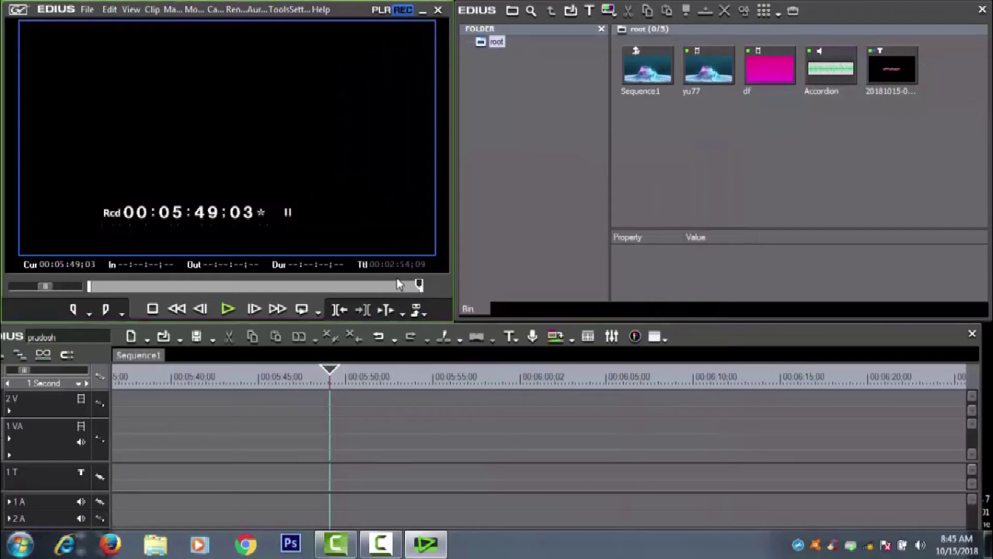
left_click_drag(420, 286, 441, 287)
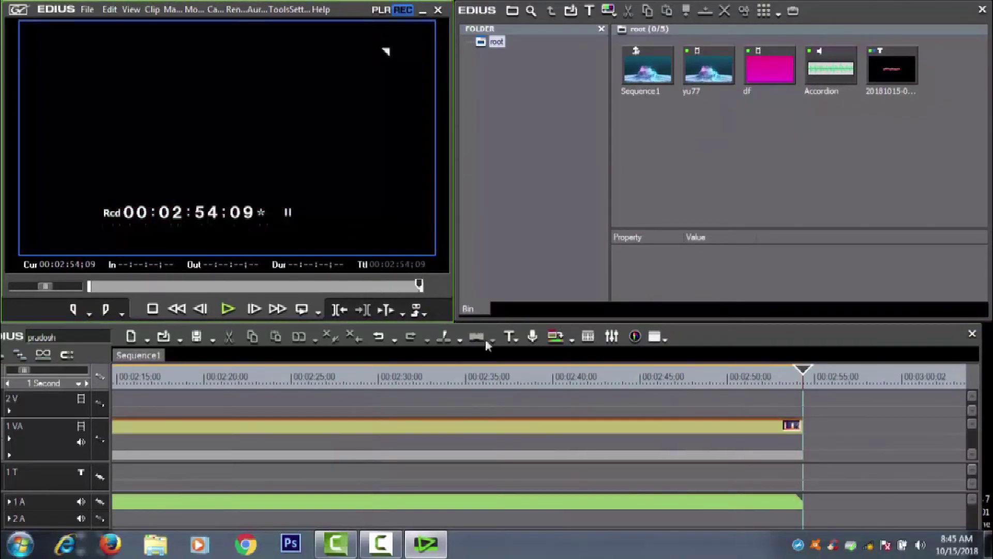
left_click_drag(412, 290, 434, 318)
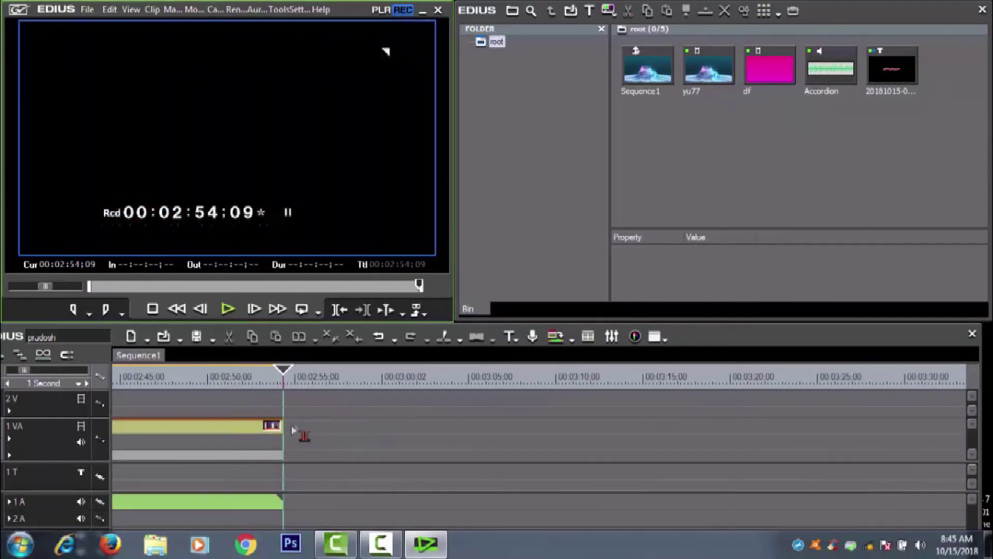
mouse_move(286, 371)
left_mouse_down()
mouse_move(270, 370)
mouse_move(289, 368)
left_mouse_up()
key("o")
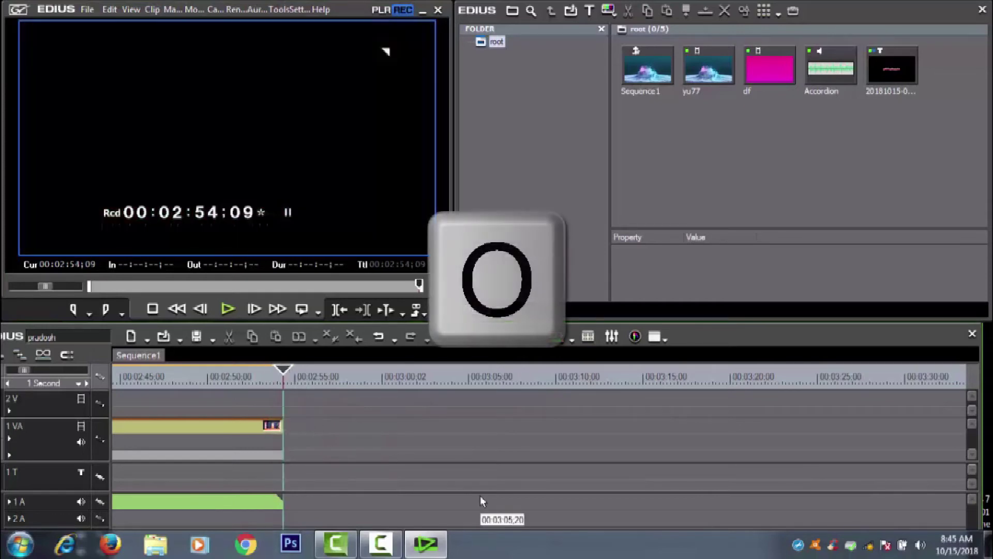
key("o")
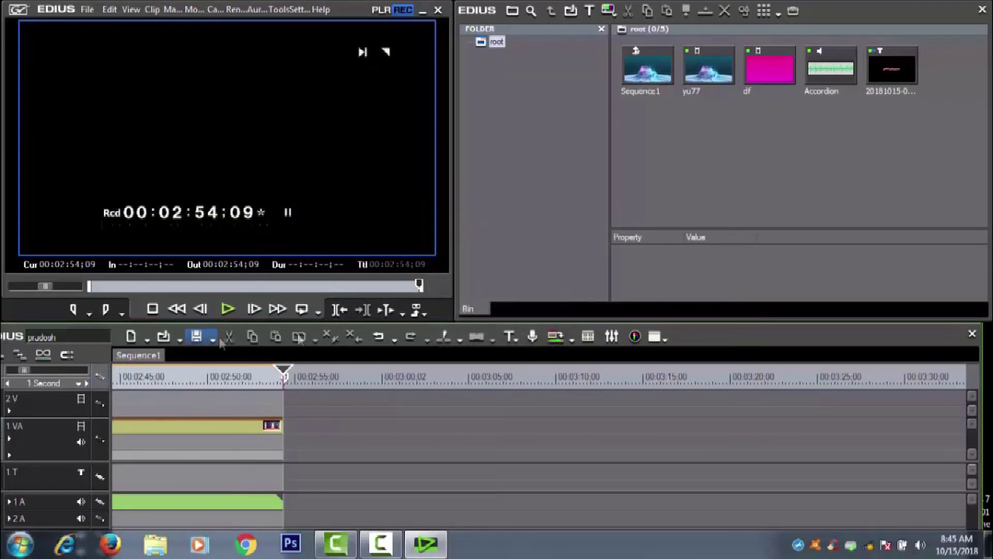
Export the sequence with Print to File using the MPEG2 1920x1080 25Mbps VBR preset and save it as gg.
left_click(87, 10)
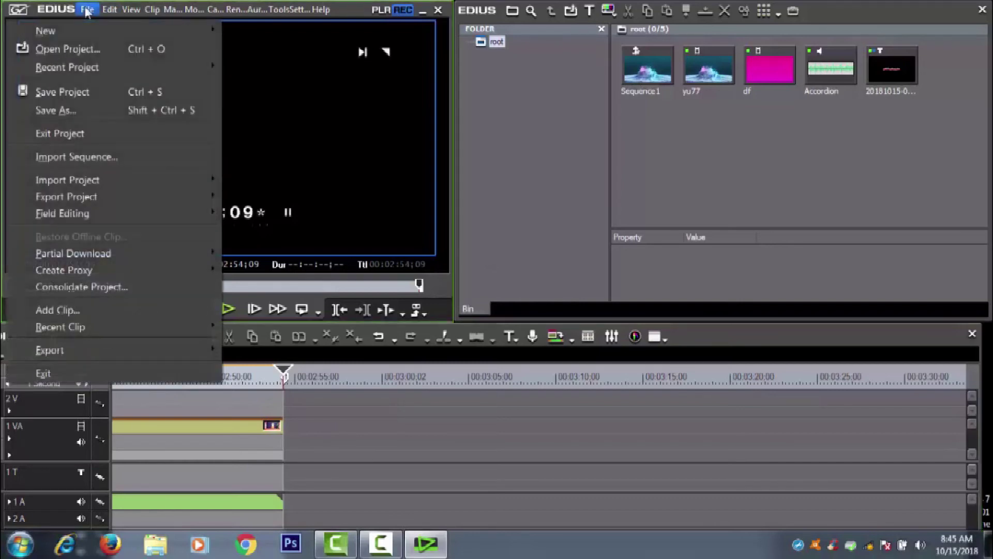
mouse_move(56, 356)
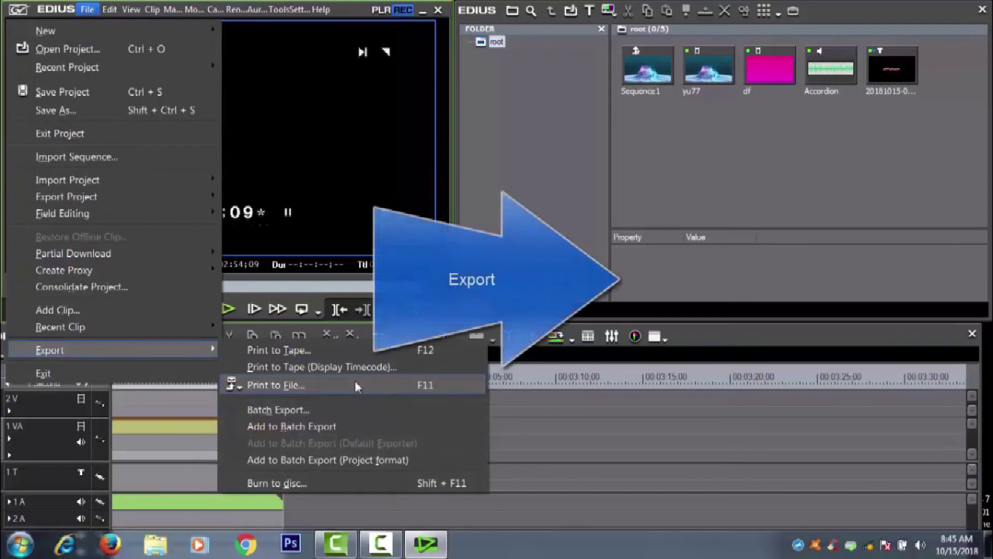
left_click(283, 386)
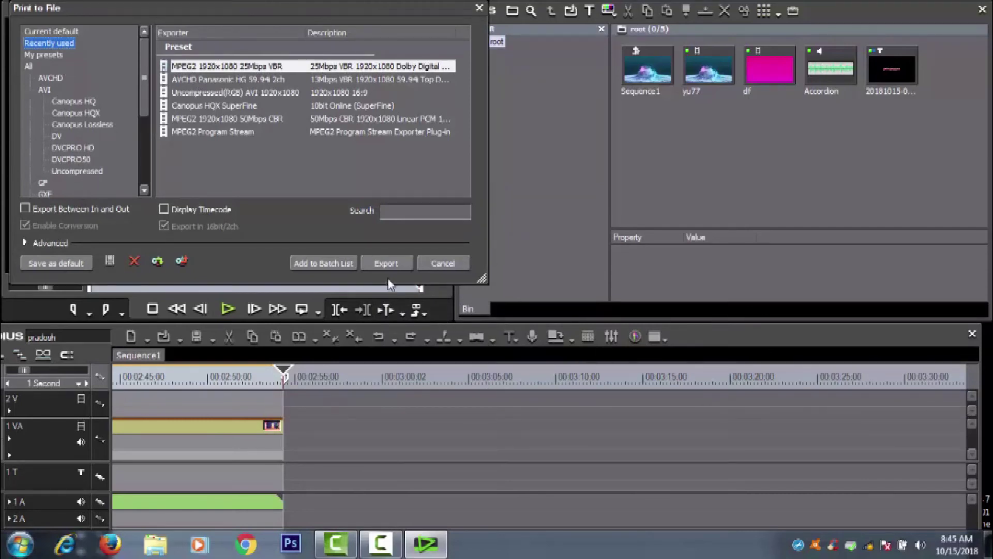
left_click(389, 265)
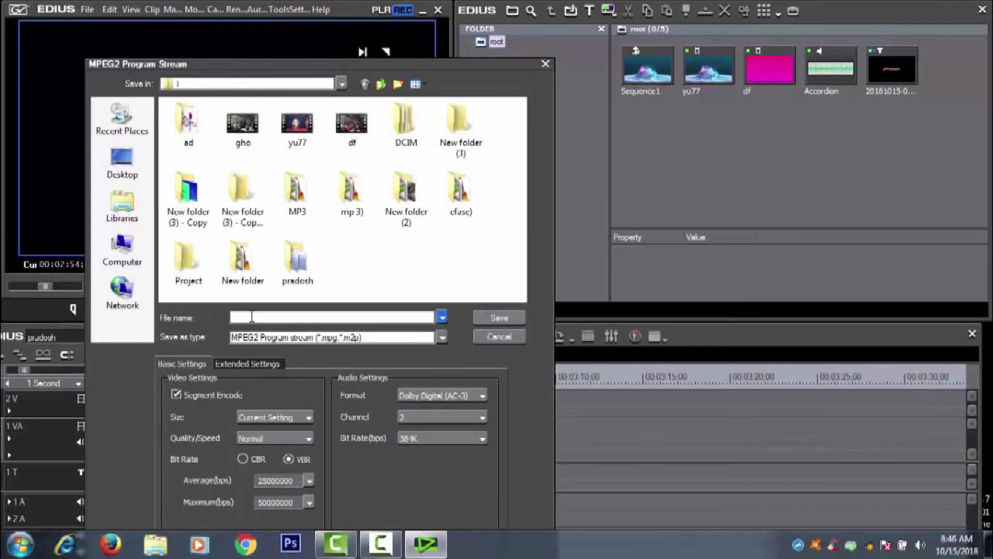
type("gg")
left_click(494, 317)
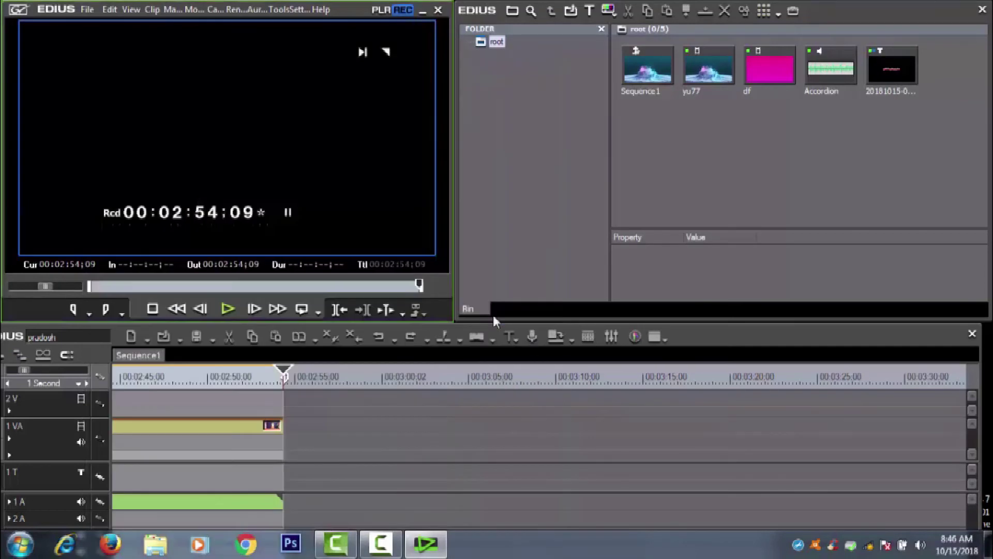